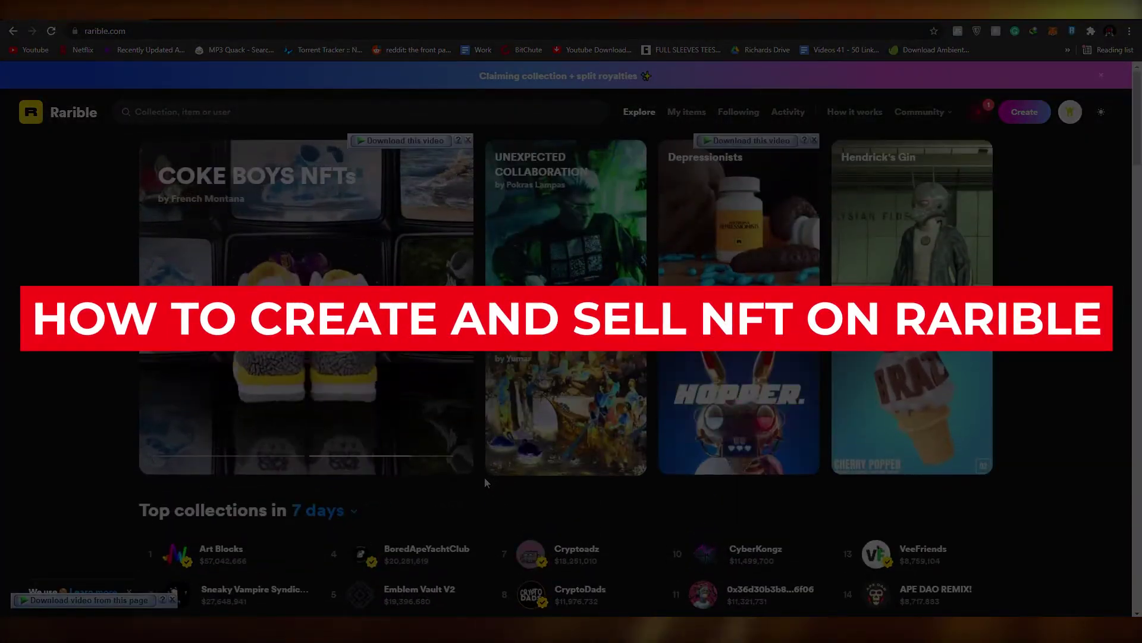
Step: Browse the page, briefly opening and closing the MetaMask and Ronin Wallet extensions
{"action": "scroll", "coordinate": [487, 482], "scroll_direction": "down", "scroll_amount": 1}
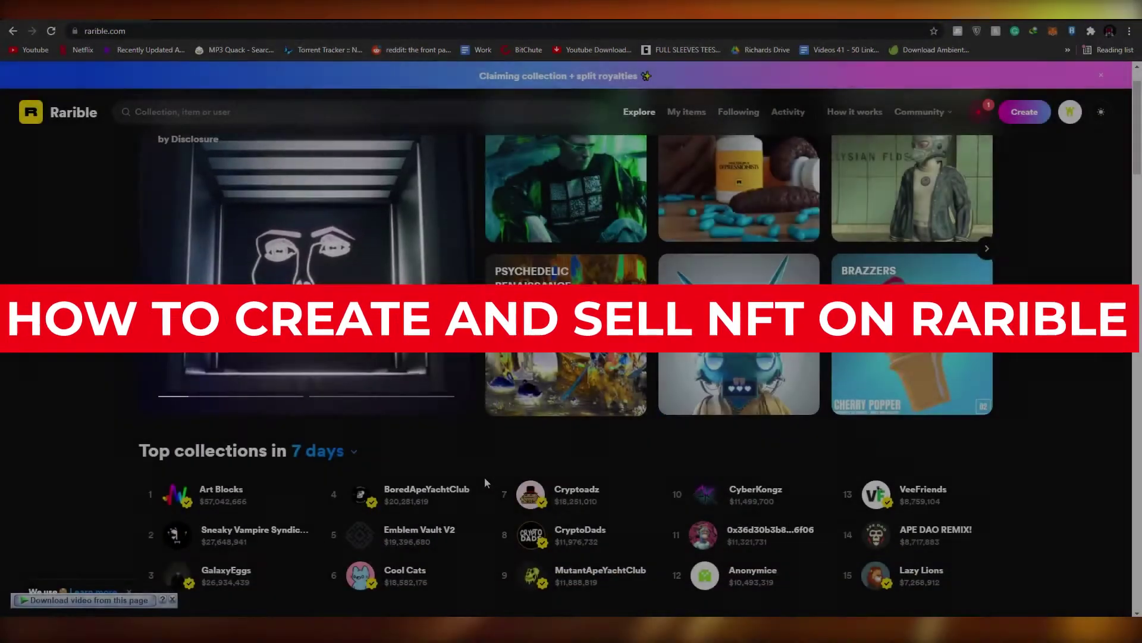
{"action": "scroll", "coordinate": [485, 478], "scroll_direction": "down", "scroll_amount": 10}
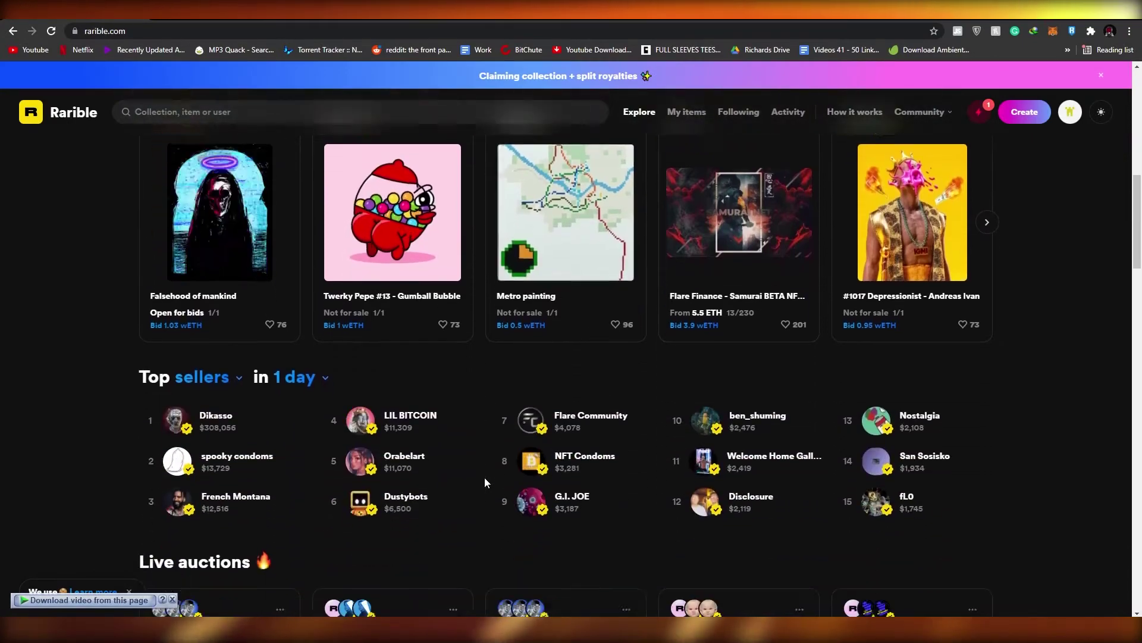
{"action": "scroll", "coordinate": [484, 478], "scroll_direction": "up", "scroll_amount": 10}
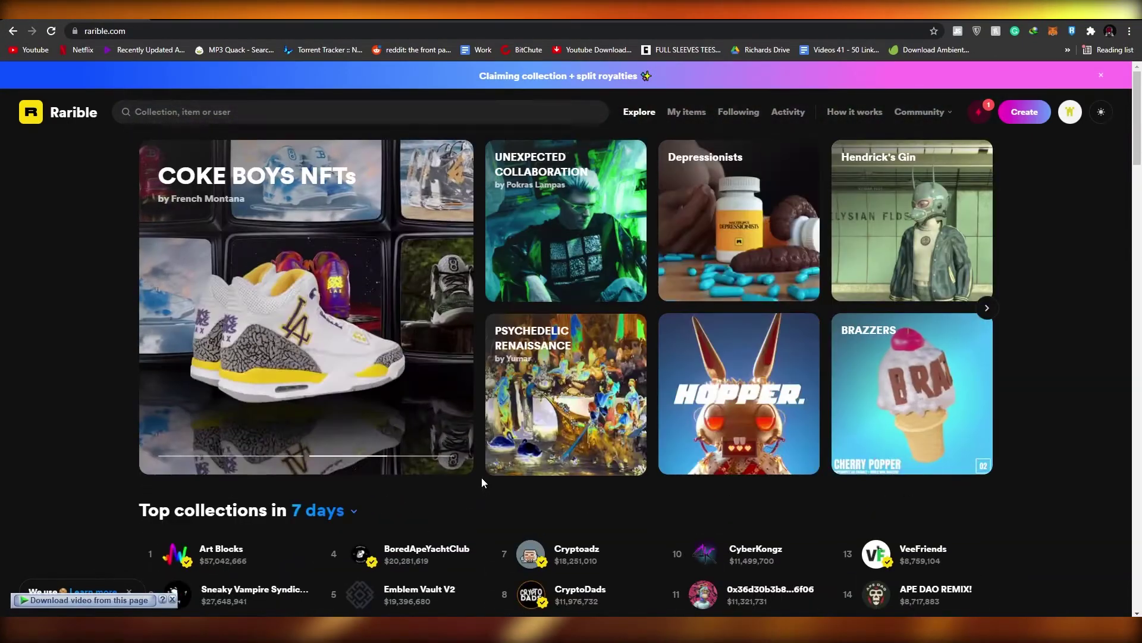
{"action": "scroll", "coordinate": [478, 476], "scroll_direction": "down", "scroll_amount": 2}
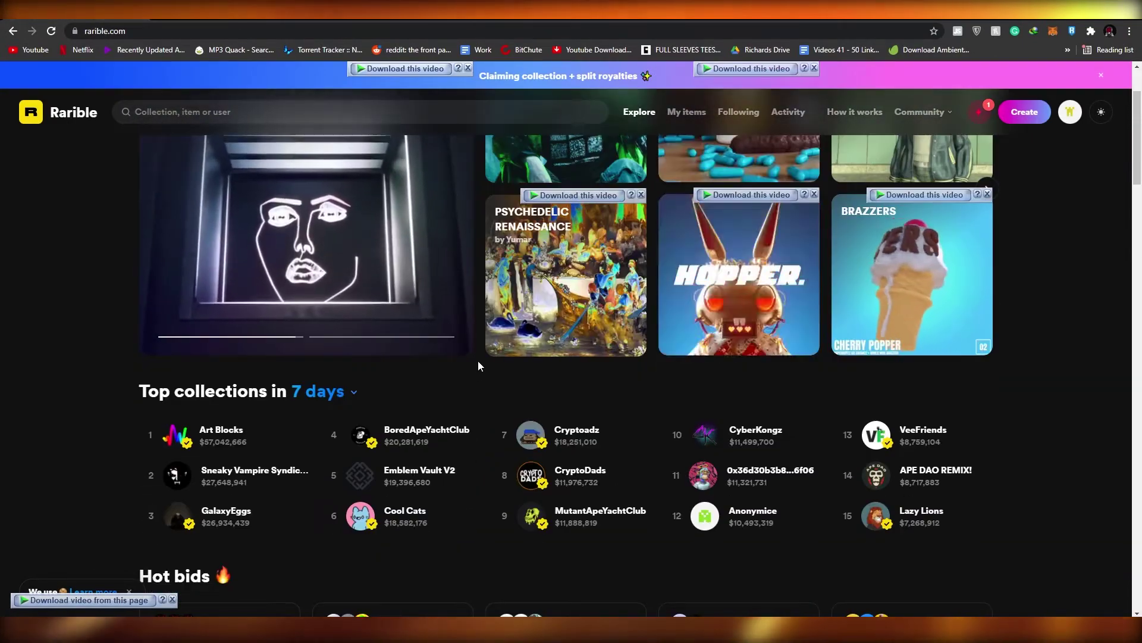
{"action": "scroll", "coordinate": [479, 364], "scroll_direction": "down", "scroll_amount": 4}
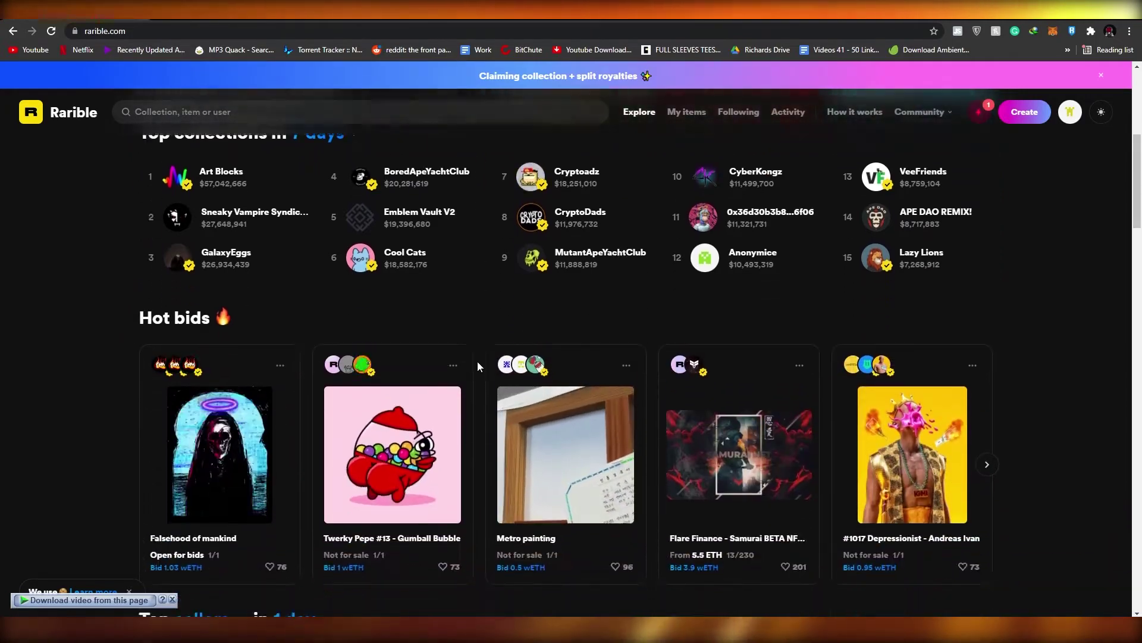
{"action": "scroll", "coordinate": [477, 361], "scroll_direction": "down", "scroll_amount": 3}
{"action": "scroll", "coordinate": [478, 384], "scroll_direction": "up", "scroll_amount": 7}
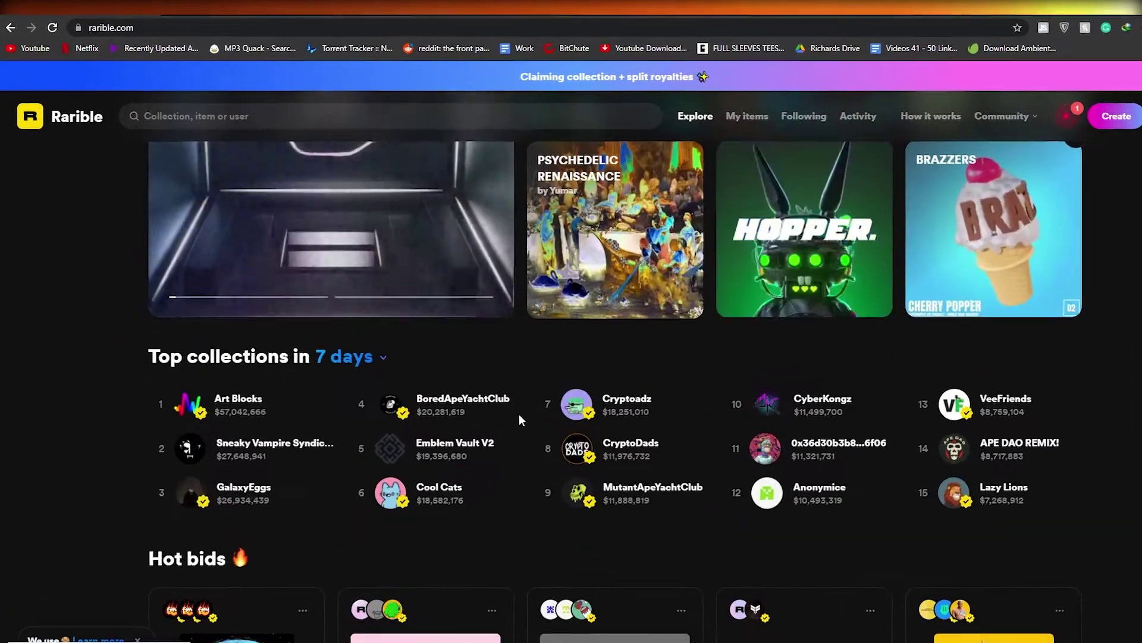
{"action": "scroll", "coordinate": [518, 420], "scroll_direction": "up", "scroll_amount": 3}
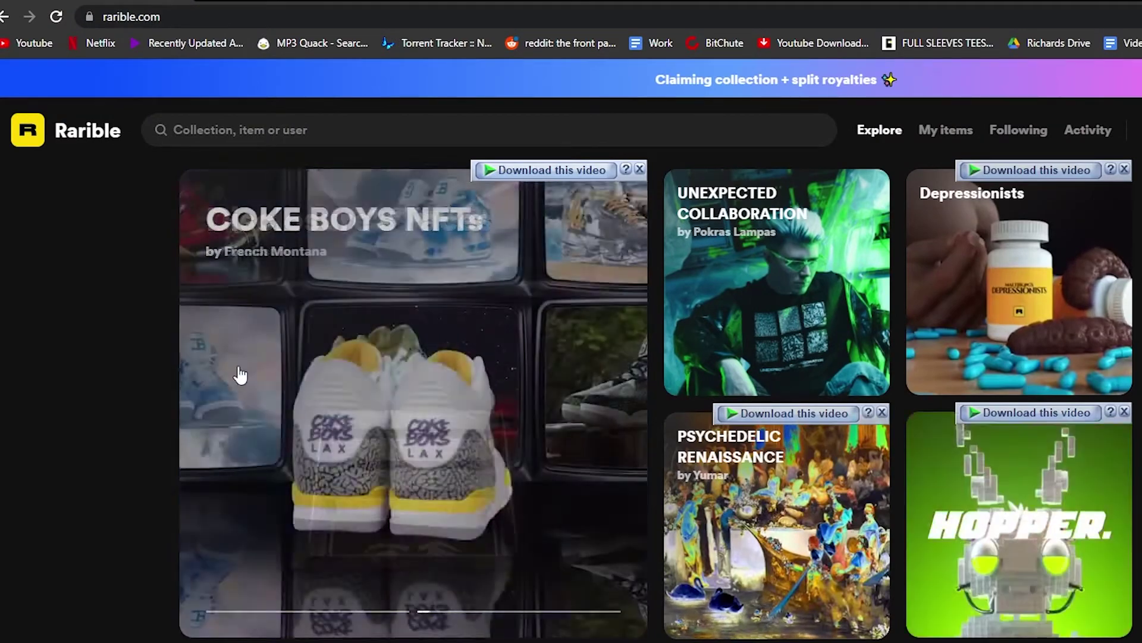
{"action": "scroll", "coordinate": [691, 416], "scroll_direction": "down", "scroll_amount": 10}
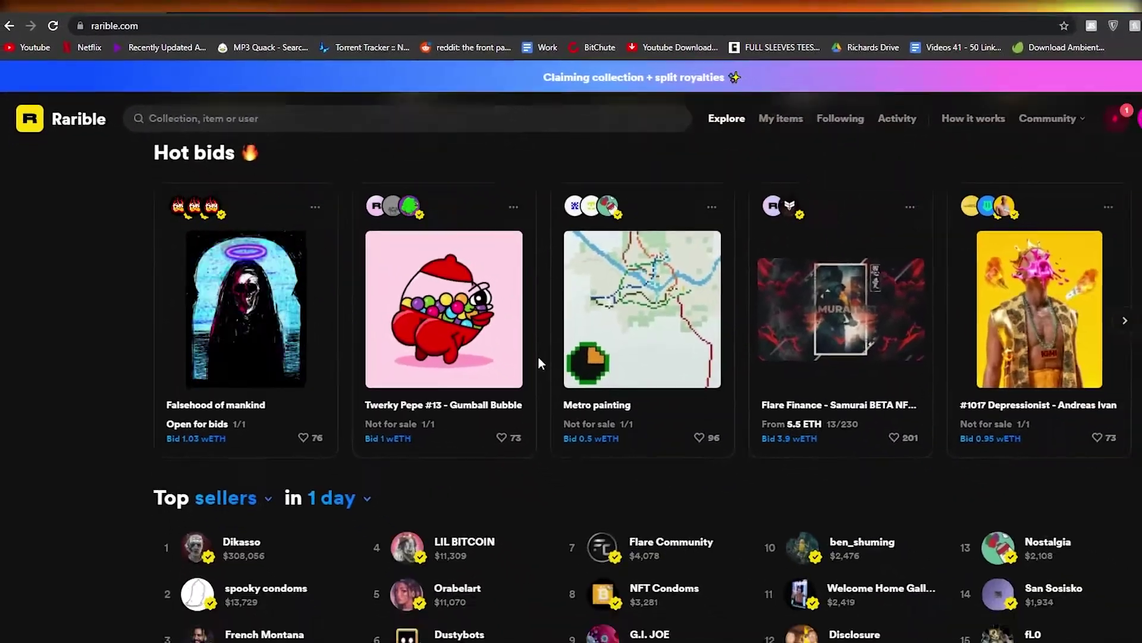
{"action": "scroll", "coordinate": [538, 360], "scroll_direction": "down", "scroll_amount": 8}
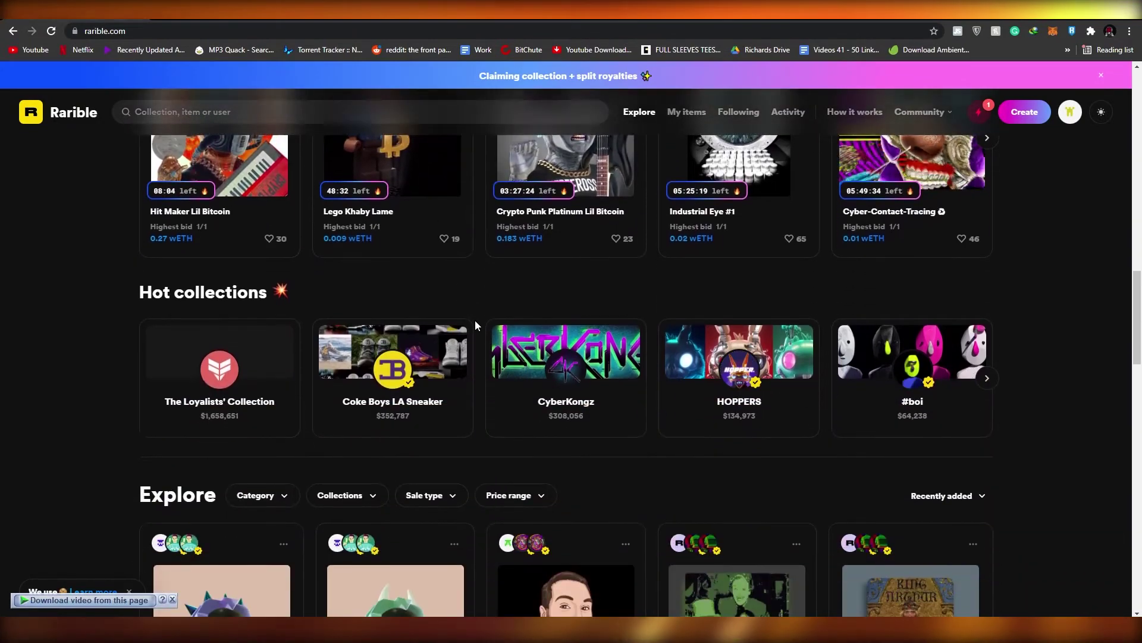
{"action": "scroll", "coordinate": [475, 320], "scroll_direction": "down", "scroll_amount": 8}
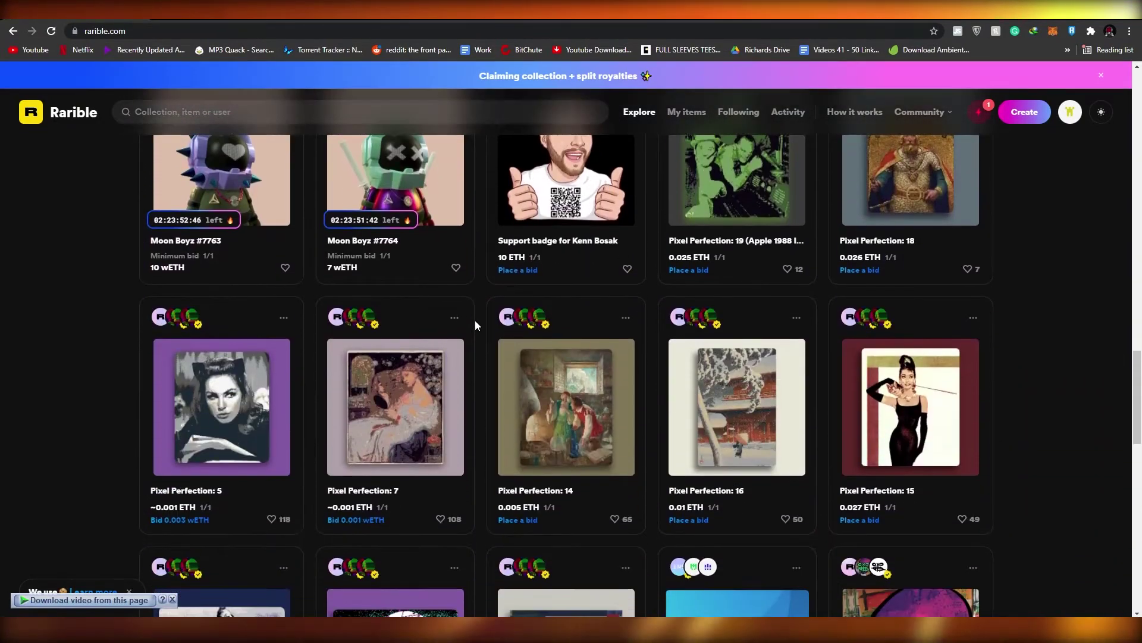
{"action": "scroll", "coordinate": [475, 320], "scroll_direction": "down", "scroll_amount": 9}
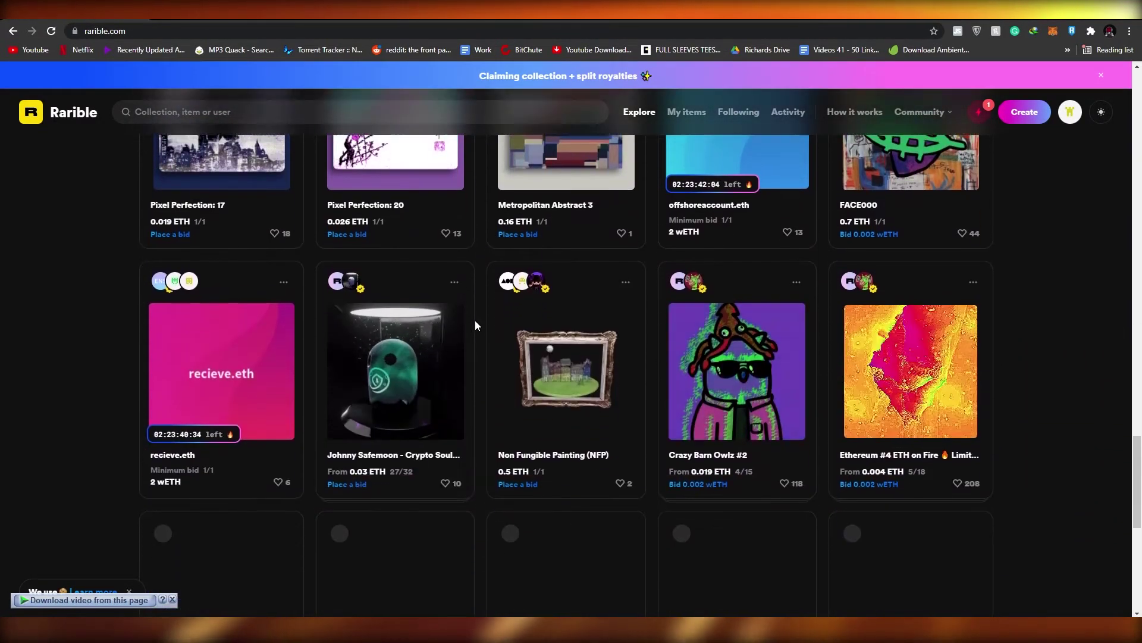
{"action": "scroll", "coordinate": [474, 325], "scroll_direction": "down", "scroll_amount": 4}
{"action": "scroll", "coordinate": [474, 326], "scroll_direction": "up", "scroll_amount": 3}
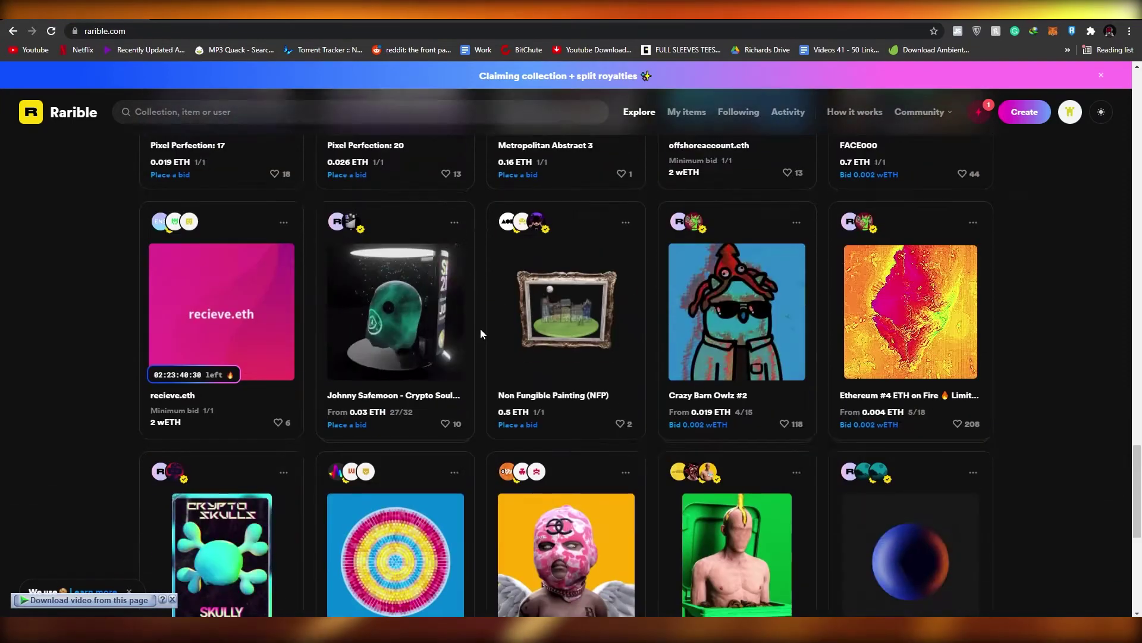
{"action": "scroll", "coordinate": [481, 333], "scroll_direction": "down", "scroll_amount": 3}
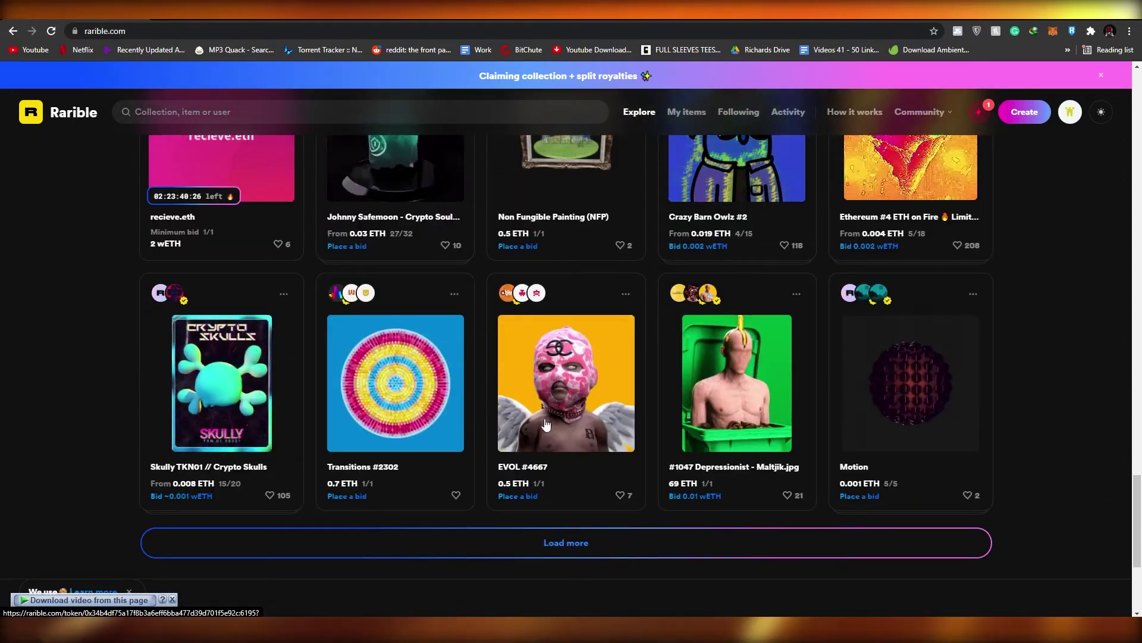
{"action": "scroll", "coordinate": [538, 380], "scroll_direction": "down", "scroll_amount": 1}
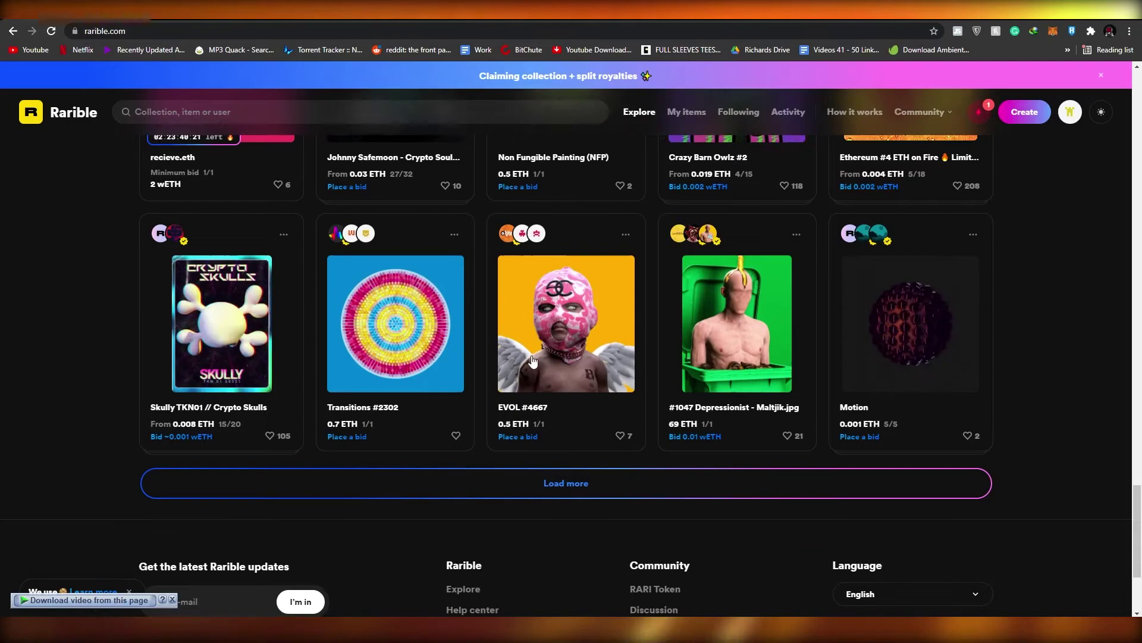
{"action": "scroll", "coordinate": [479, 361], "scroll_direction": "up", "scroll_amount": 12}
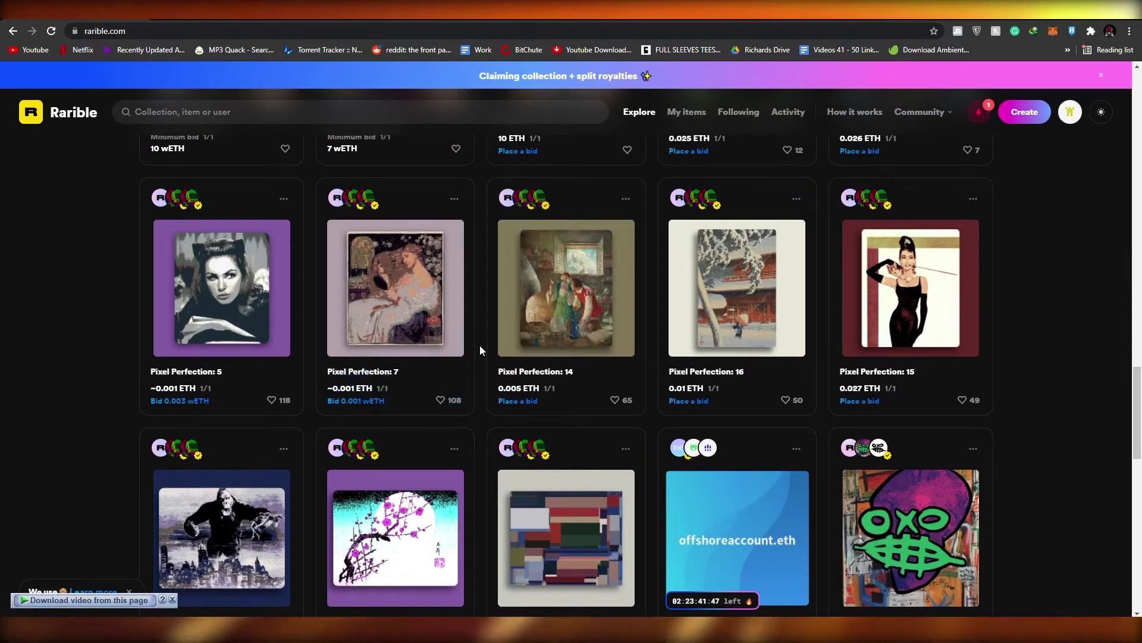
{"action": "scroll", "coordinate": [480, 345], "scroll_direction": "up", "scroll_amount": 2}
{"action": "scroll", "coordinate": [481, 350], "scroll_direction": "up", "scroll_amount": 20}
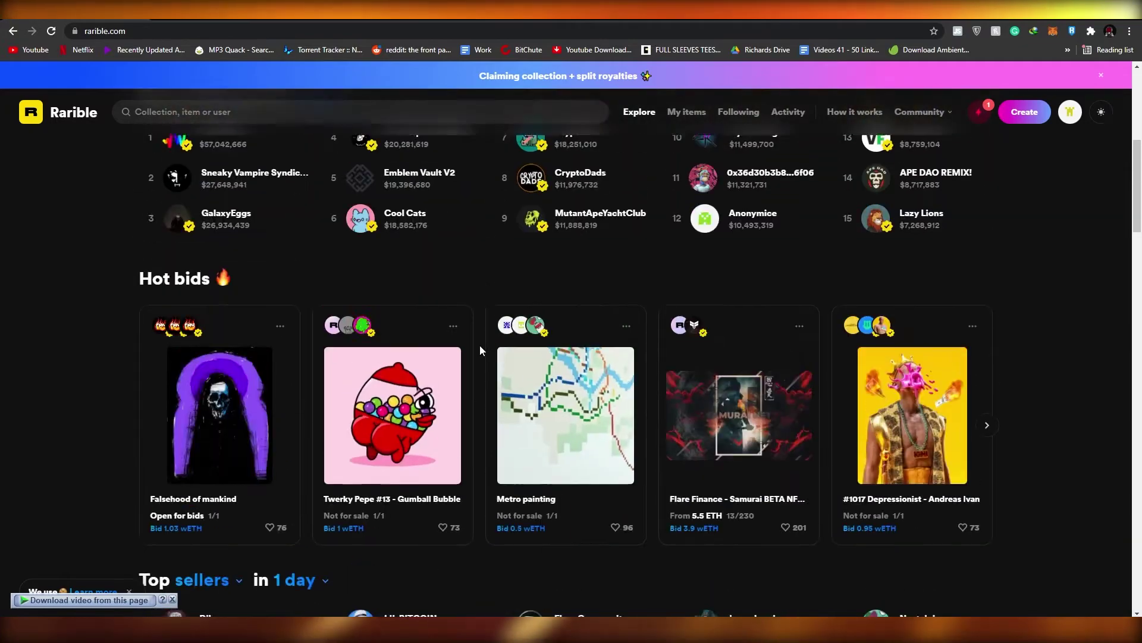
{"action": "scroll", "coordinate": [480, 345], "scroll_direction": "up", "scroll_amount": 2}
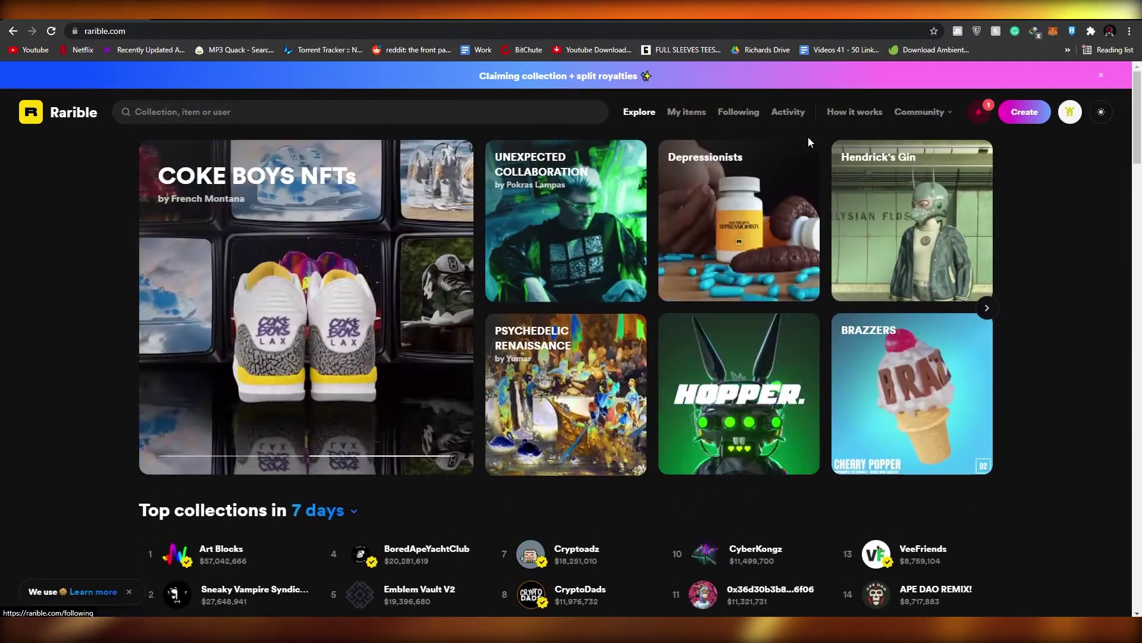
{"action": "scroll", "coordinate": [755, 301], "scroll_direction": "down", "scroll_amount": 7}
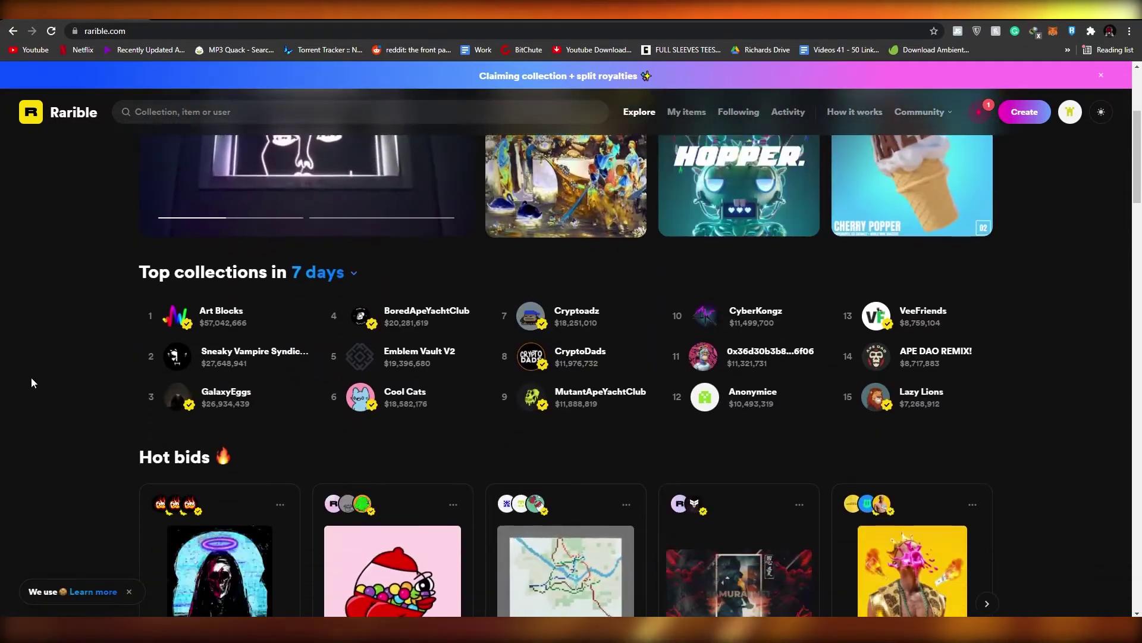
{"action": "scroll", "coordinate": [733, 357], "scroll_direction": "up", "scroll_amount": 7}
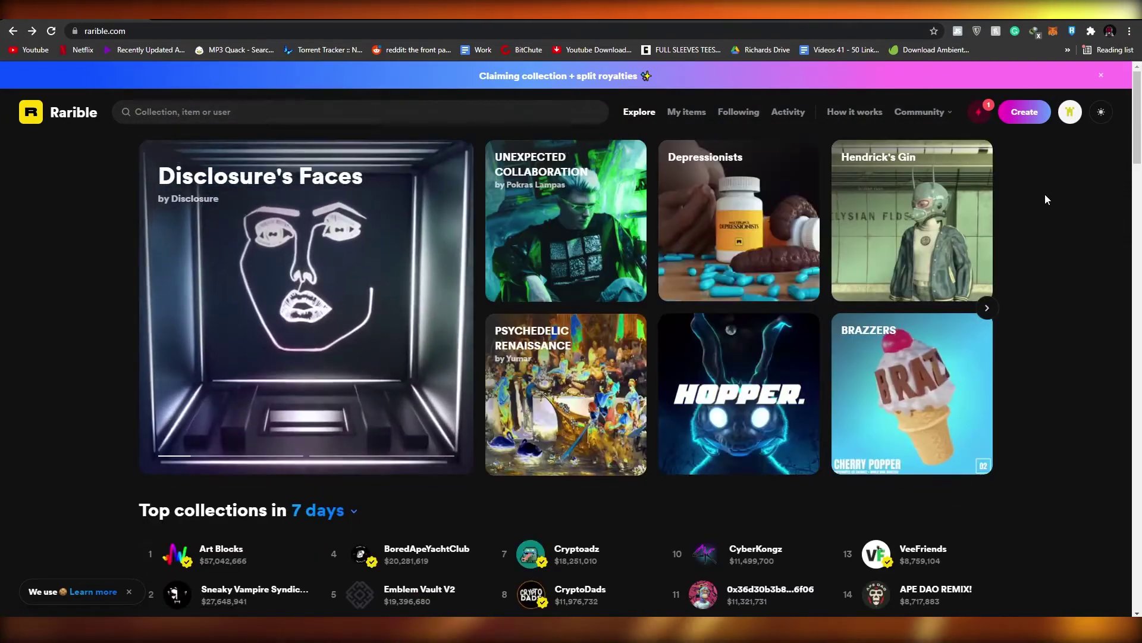
{"action": "scroll", "coordinate": [1043, 198], "scroll_direction": "down", "scroll_amount": 5}
{"action": "scroll", "coordinate": [1043, 198], "scroll_direction": "up", "scroll_amount": 5}
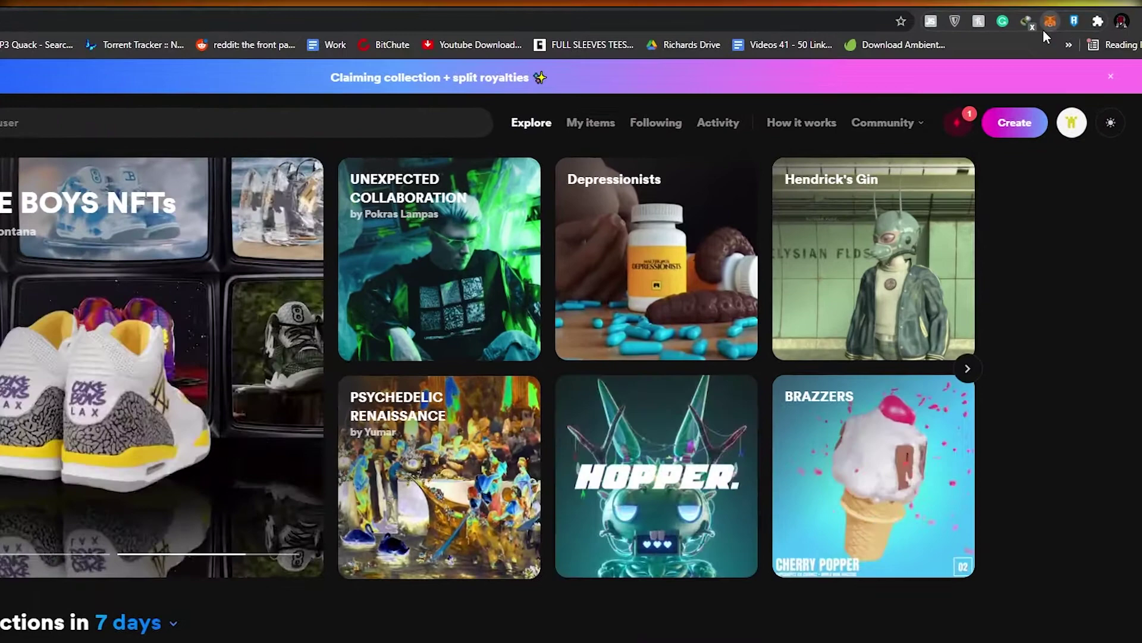
{"action": "left_click", "coordinate": [1054, 31]}
{"action": "left_click", "coordinate": [1051, 21]}
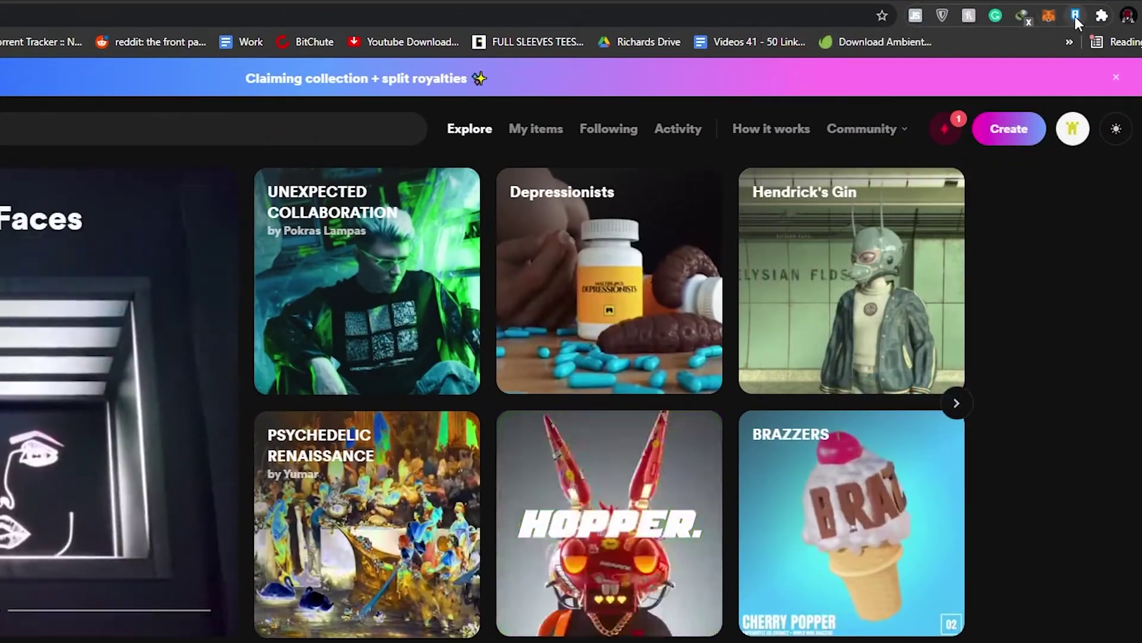
{"action": "left_click", "coordinate": [1073, 16]}
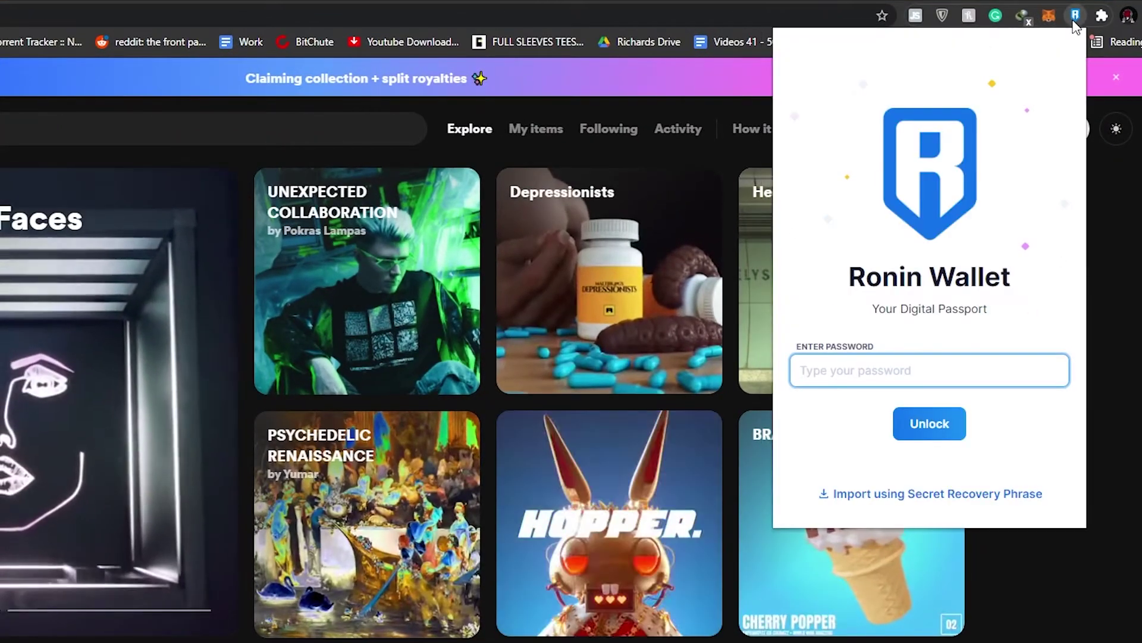
{"action": "left_click", "coordinate": [1071, 20]}
Step: After New shortcut.lnk fails to open, open image-from-rawpixel-id-561117-jpeg.jpg from Photoshop's recent files
{"action": "scroll", "coordinate": [1027, 293], "scroll_direction": "down", "scroll_amount": 2}
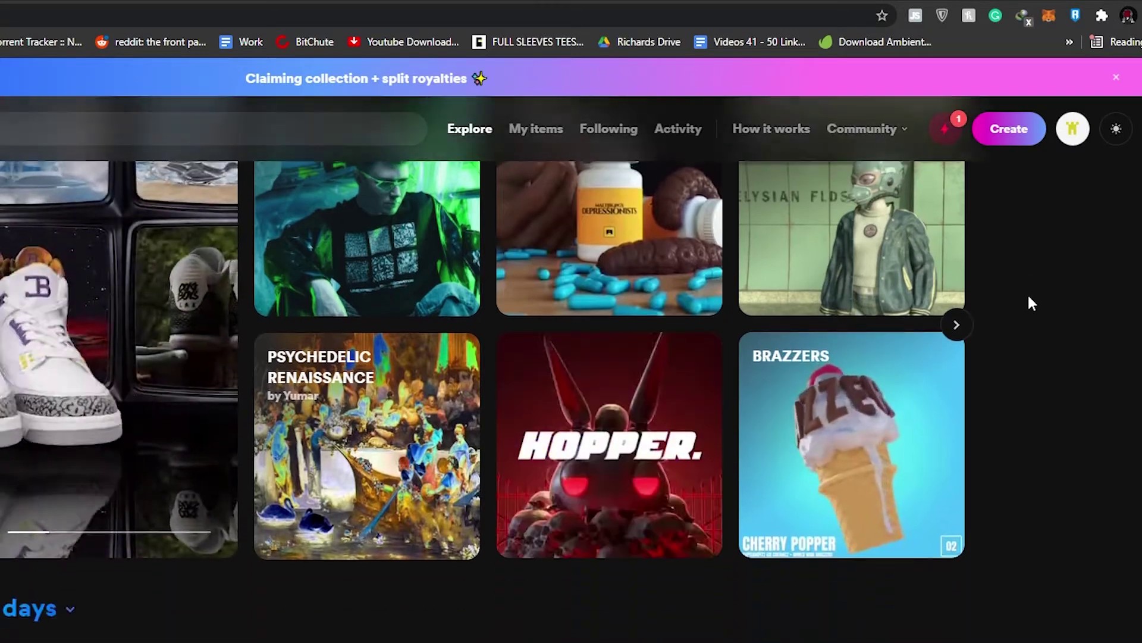
{"action": "scroll", "coordinate": [1027, 293], "scroll_direction": "up", "scroll_amount": 2}
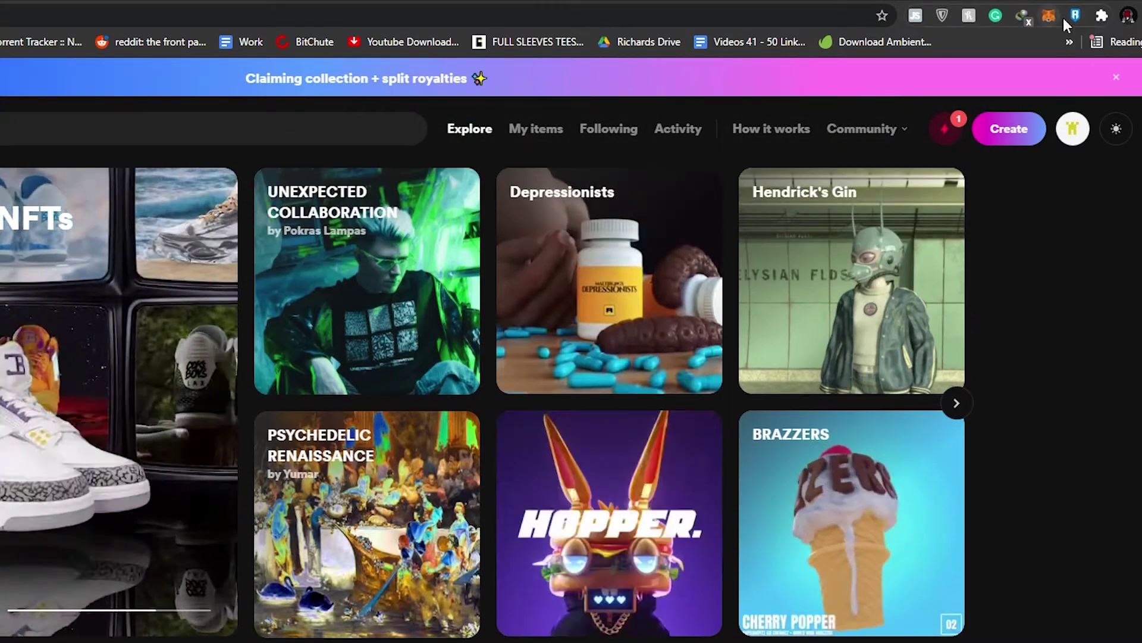
{"action": "scroll", "coordinate": [1018, 360], "scroll_direction": "down", "scroll_amount": 4}
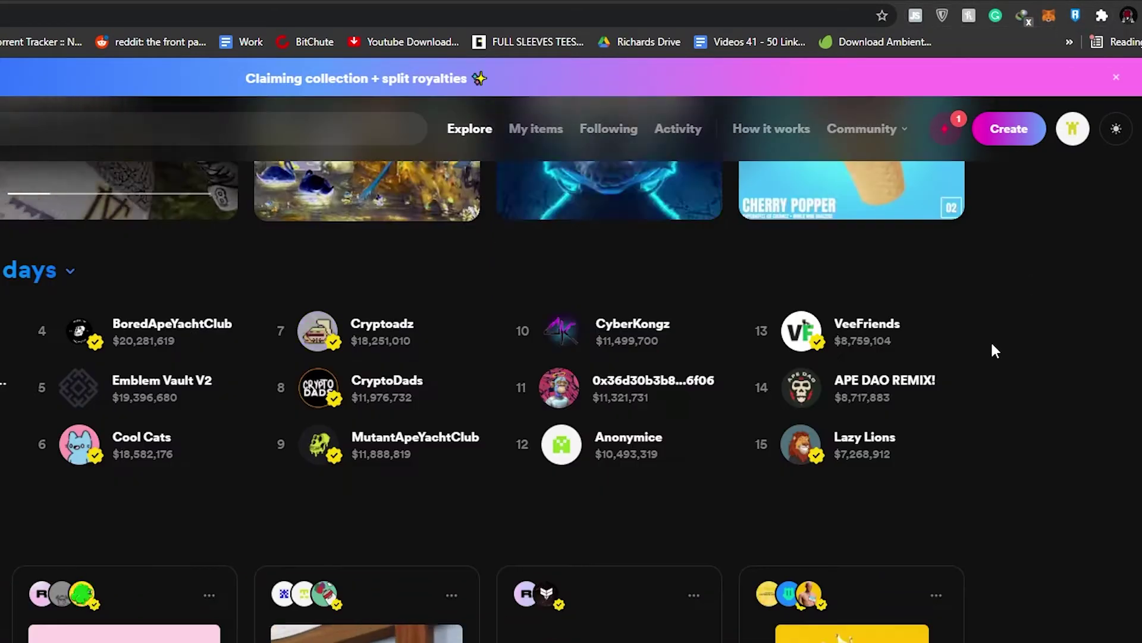
{"action": "scroll", "coordinate": [992, 349], "scroll_direction": "down", "scroll_amount": 8}
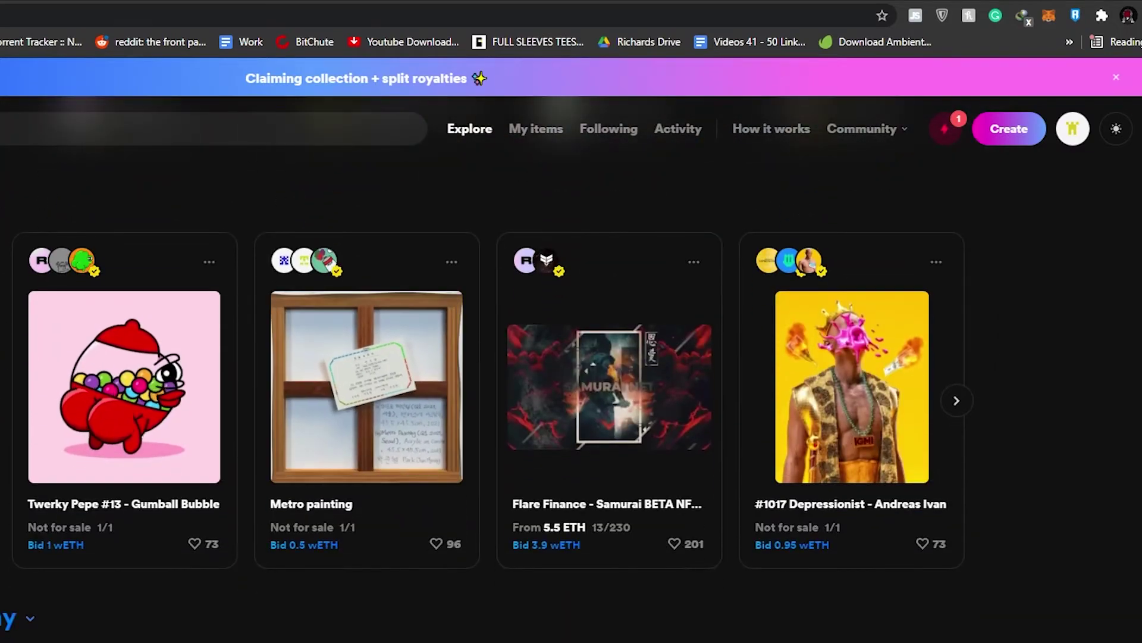
{"action": "scroll", "coordinate": [940, 333], "scroll_direction": "down", "scroll_amount": 14}
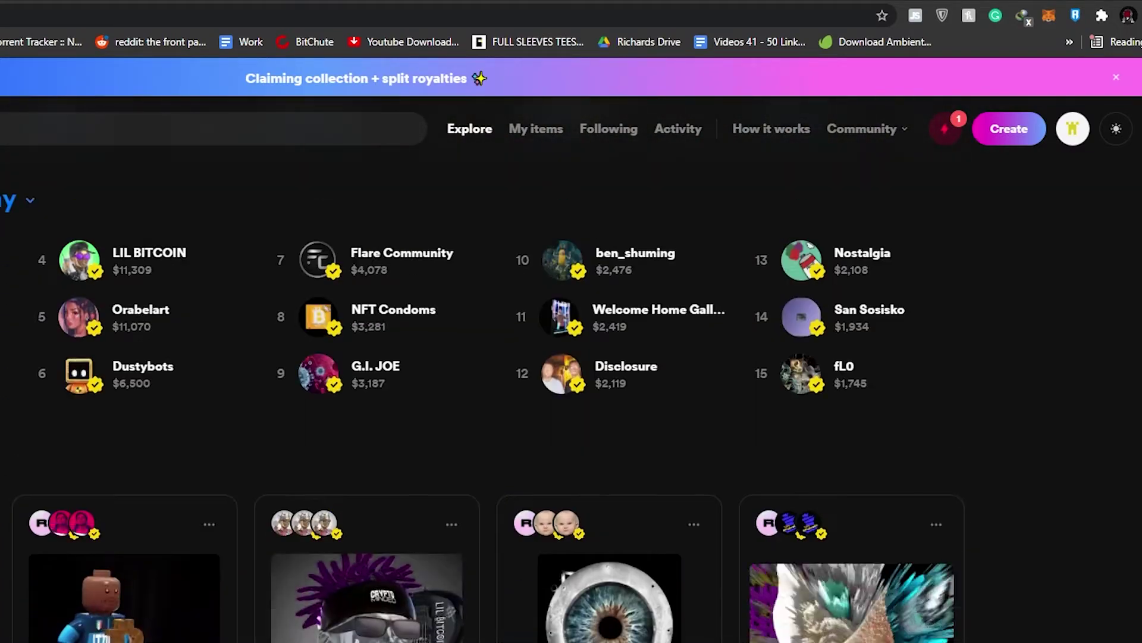
{"action": "scroll", "coordinate": [1008, 112], "scroll_direction": "up", "scroll_amount": 10}
{"action": "scroll", "coordinate": [1019, 363], "scroll_direction": "down", "scroll_amount": 6}
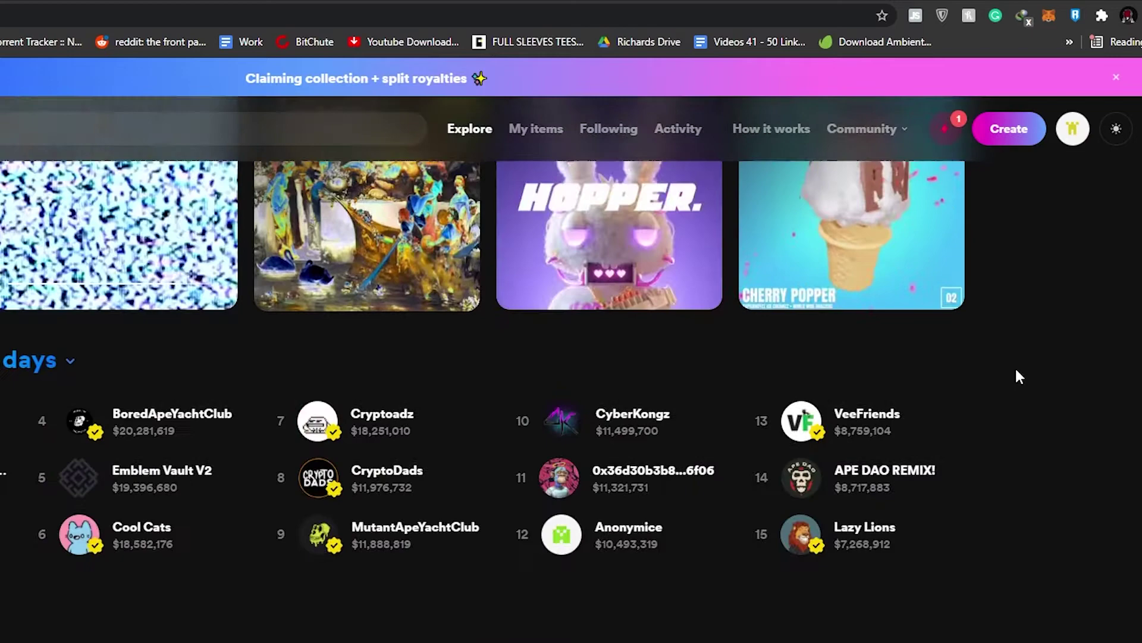
{"action": "scroll", "coordinate": [1010, 371], "scroll_direction": "down", "scroll_amount": 3}
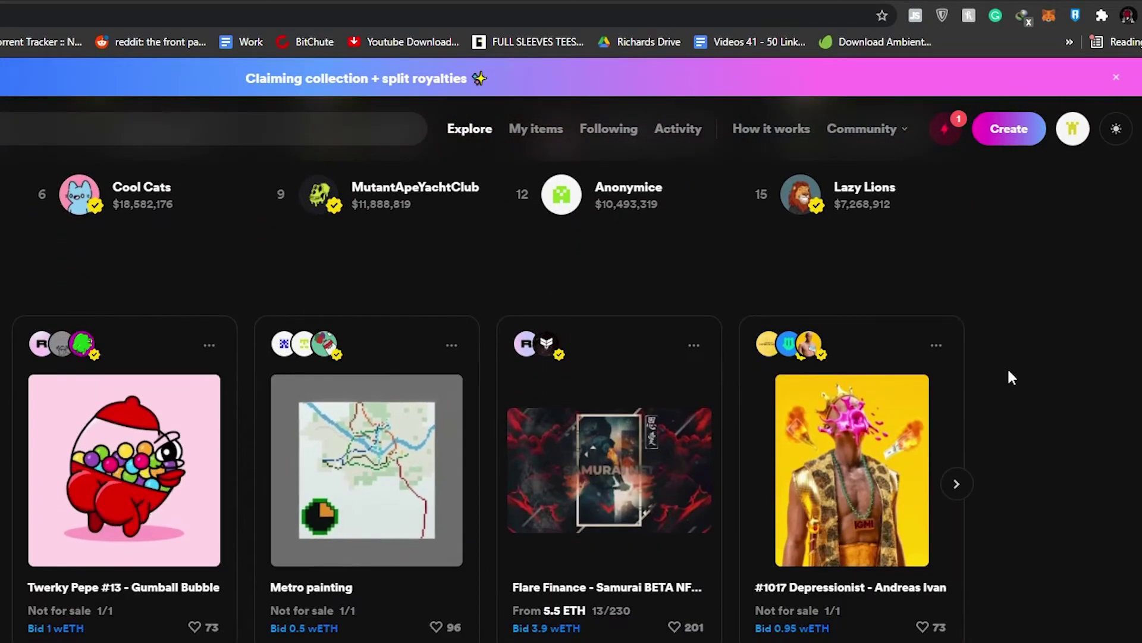
{"action": "scroll", "coordinate": [1008, 370], "scroll_direction": "up", "scroll_amount": 8}
{"action": "scroll", "coordinate": [1012, 381], "scroll_direction": "up", "scroll_amount": 3}
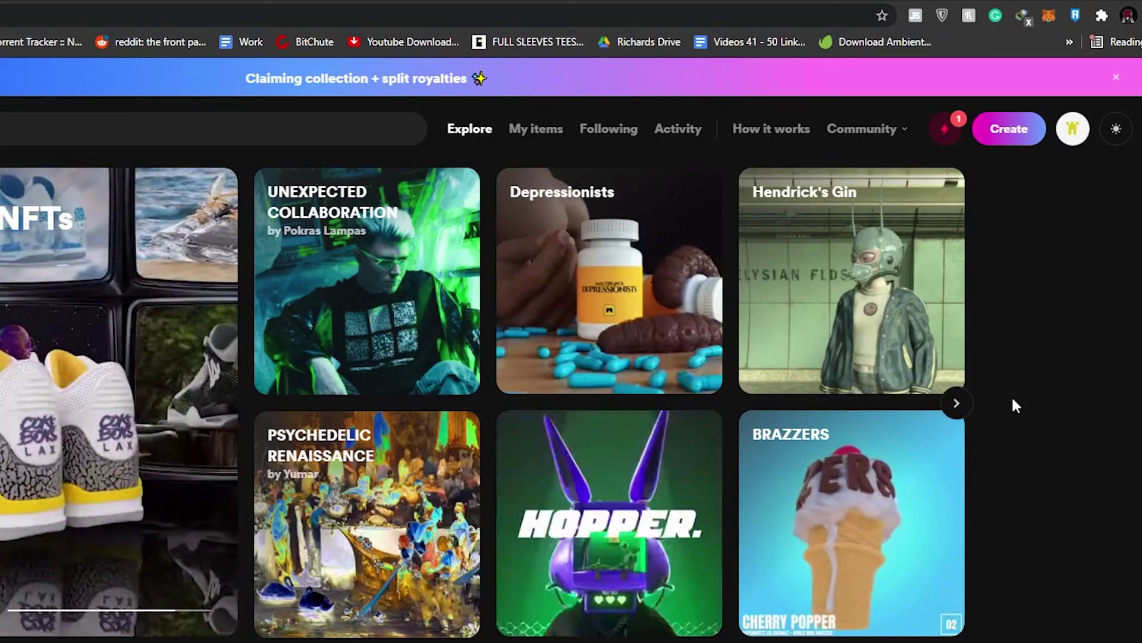
{"action": "scroll", "coordinate": [1012, 399], "scroll_direction": "down", "scroll_amount": 1}
{"action": "scroll", "coordinate": [1015, 383], "scroll_direction": "down", "scroll_amount": 5}
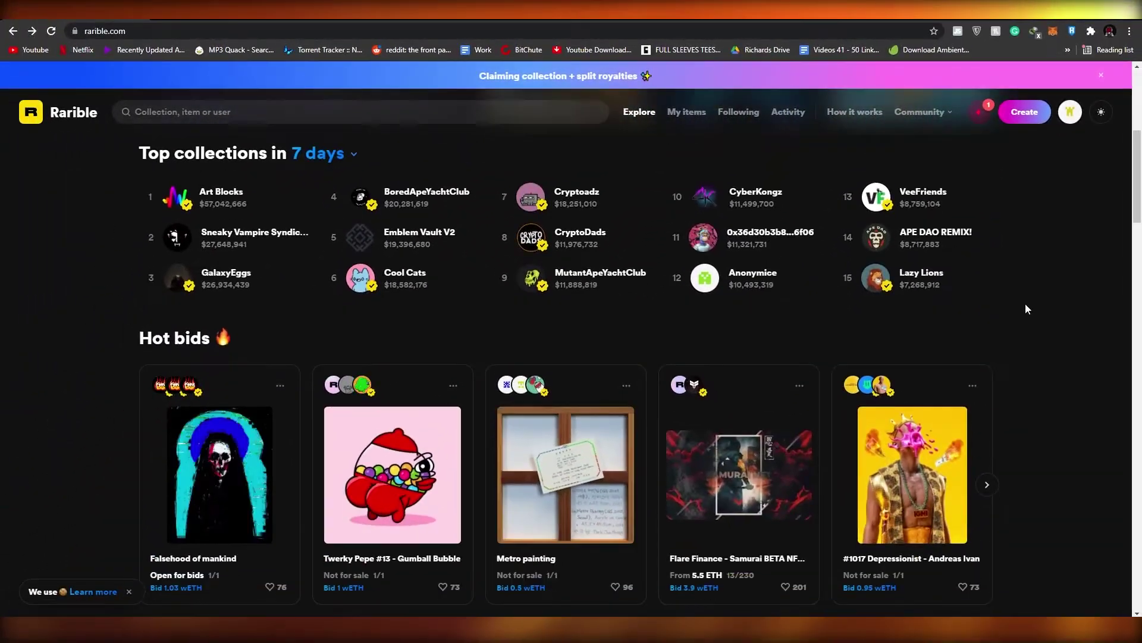
{"action": "scroll", "coordinate": [1026, 308], "scroll_direction": "up", "scroll_amount": 5}
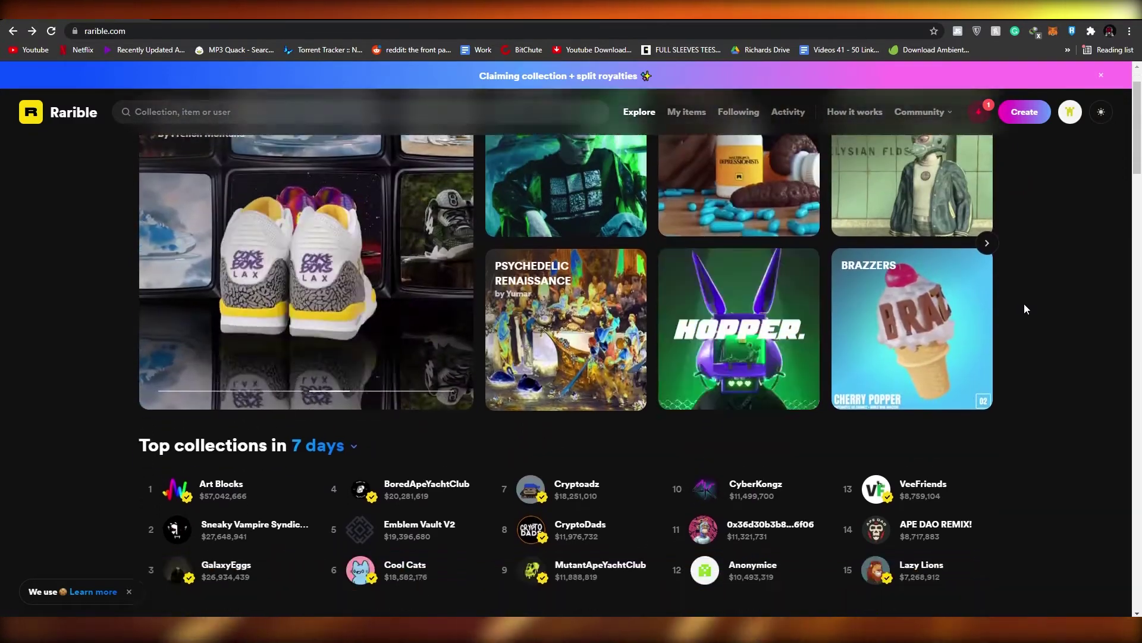
{"action": "scroll", "coordinate": [1024, 300], "scroll_direction": "down", "scroll_amount": 2}
{"action": "scroll", "coordinate": [1021, 300], "scroll_direction": "up", "scroll_amount": 2}
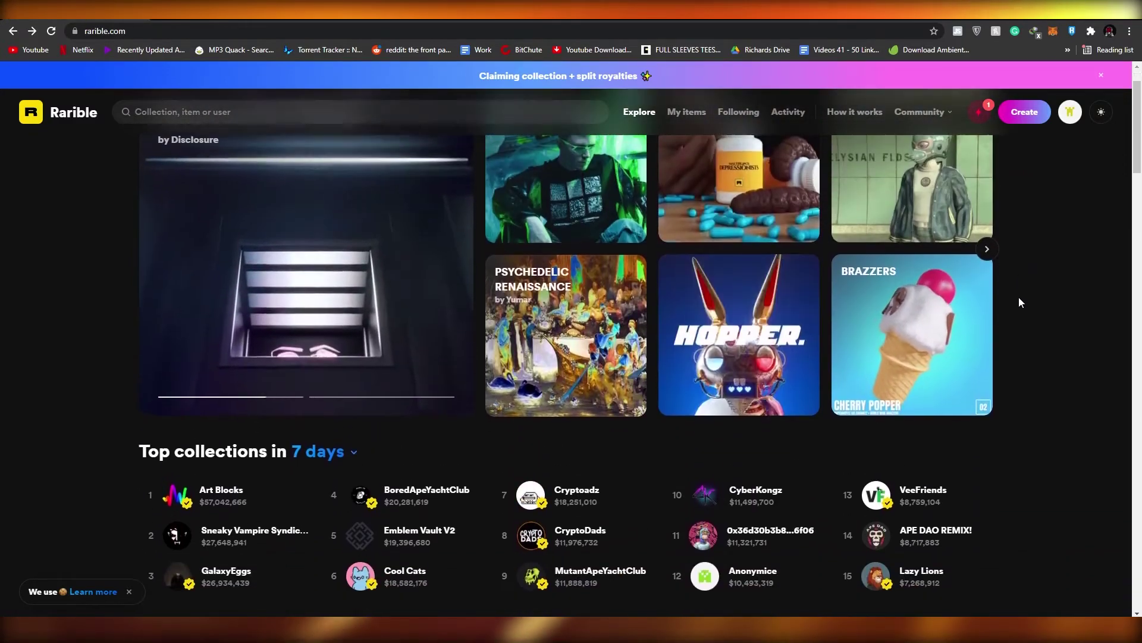
{"action": "scroll", "coordinate": [1021, 300], "scroll_direction": "down", "scroll_amount": 1}
{"action": "scroll", "coordinate": [1021, 301], "scroll_direction": "up", "scroll_amount": 2}
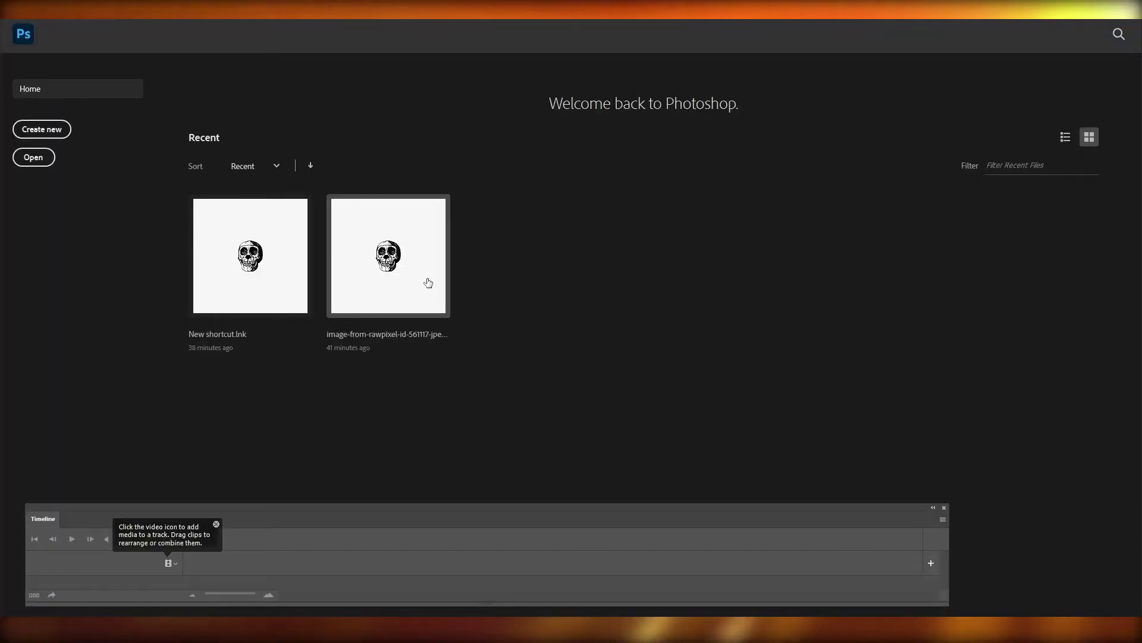
{"action": "left_click", "coordinate": [275, 288]}
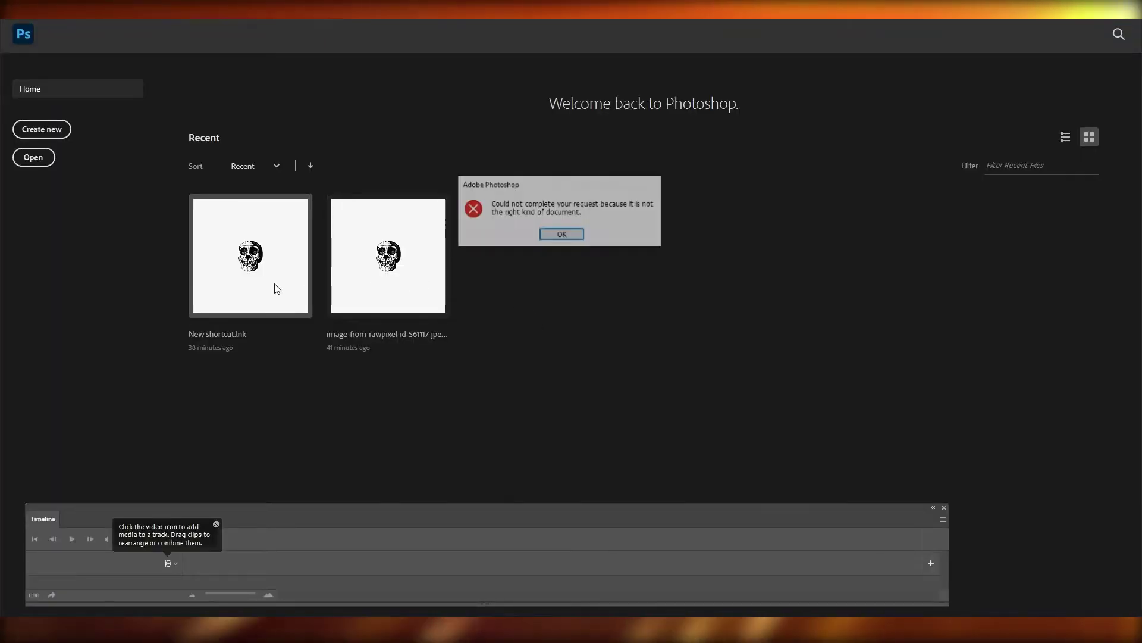
{"action": "left_click", "coordinate": [562, 235]}
{"action": "left_click", "coordinate": [434, 260]}
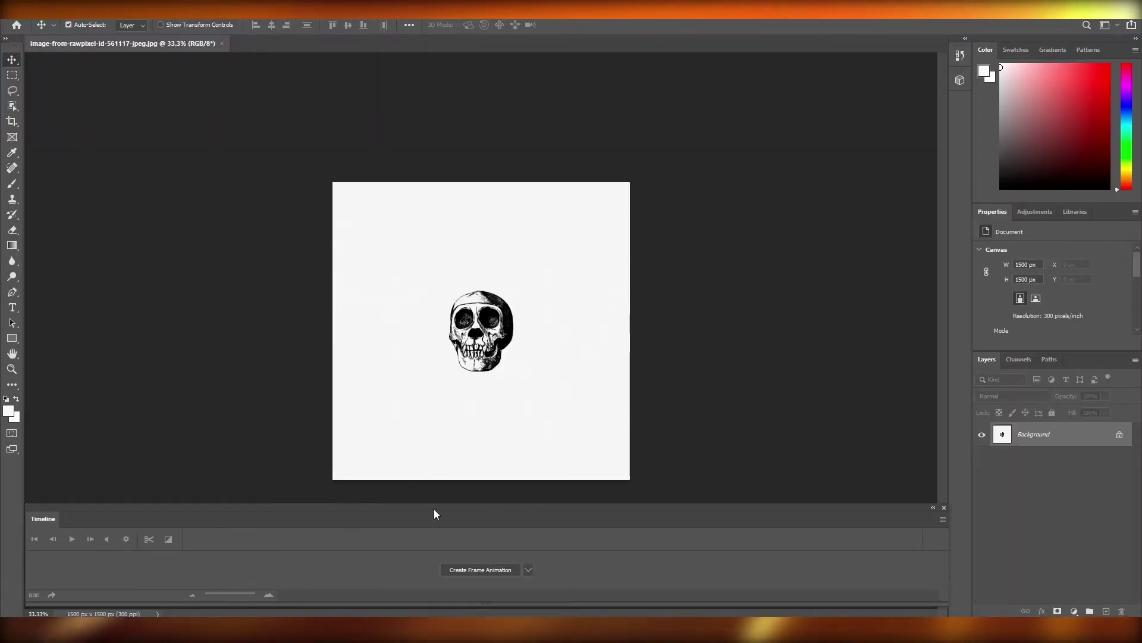
{"action": "mouse_move", "coordinate": [434, 509]}
{"action": "left_mouse_down"}
{"action": "mouse_move", "coordinate": [401, 494]}
{"action": "mouse_move", "coordinate": [438, 486]}
{"action": "mouse_move", "coordinate": [434, 509]}
{"action": "left_mouse_up"}
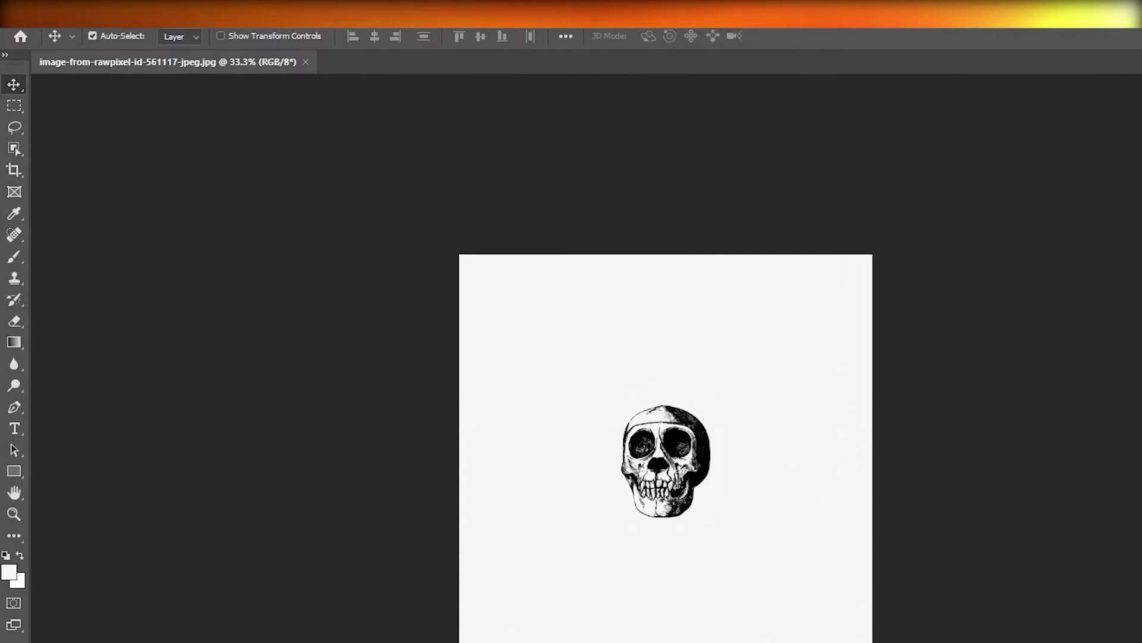
Step: Duplicate the Background layer as Background copy and unlock the original into Layer 0
{"action": "key", "text": "alt+l"}
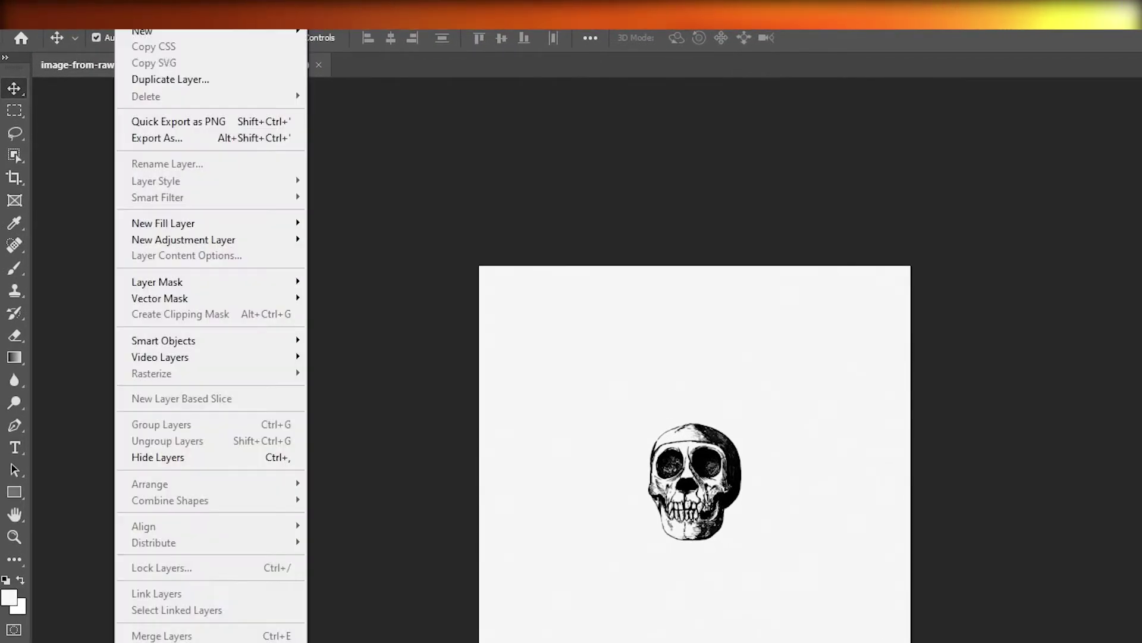
{"action": "left_click", "coordinate": [172, 85]}
{"action": "key", "text": "Return"}
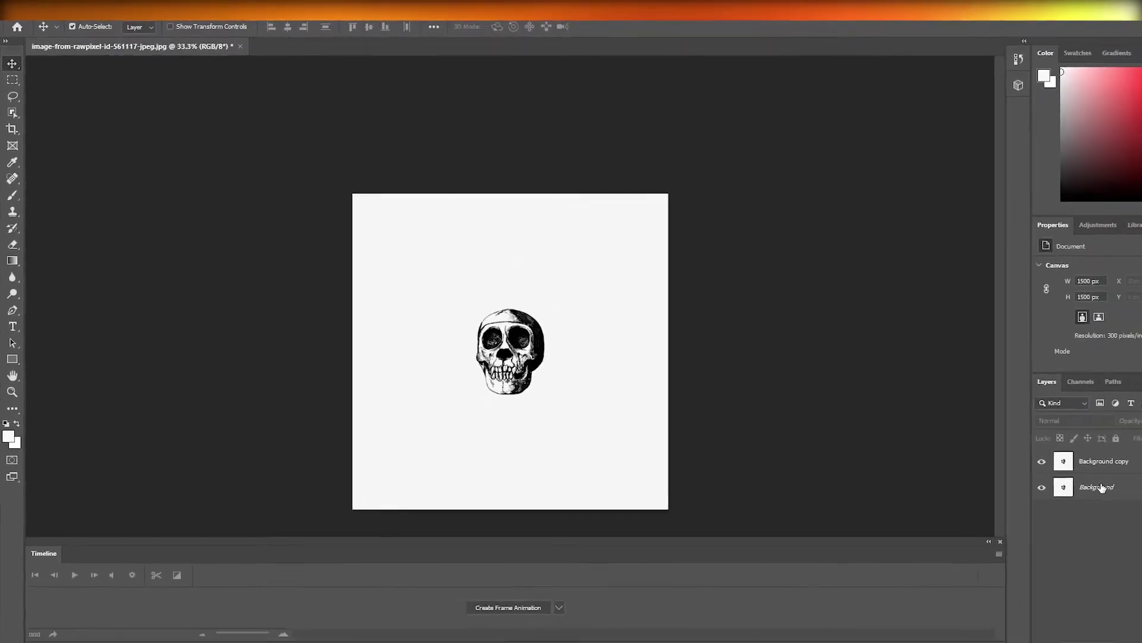
{"action": "left_click", "coordinate": [1038, 460]}
{"action": "left_click", "coordinate": [1119, 458]}
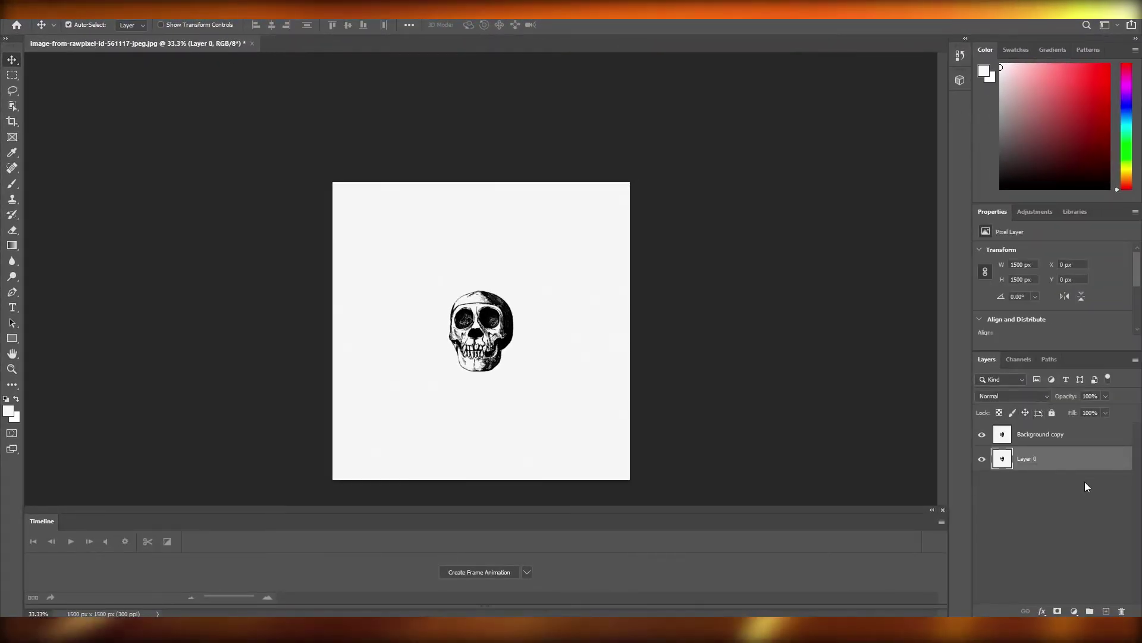
Step: Apply a Ripple distortion with amount 100 to Layer 0
{"action": "left_click", "coordinate": [163, 8]}
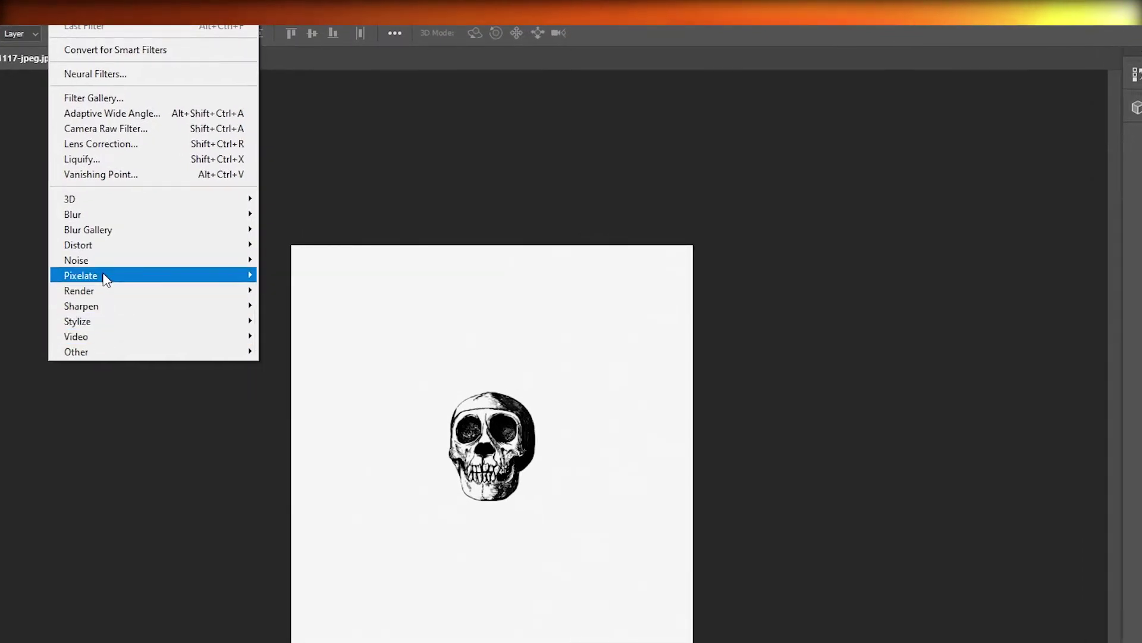
{"action": "mouse_move", "coordinate": [108, 250]}
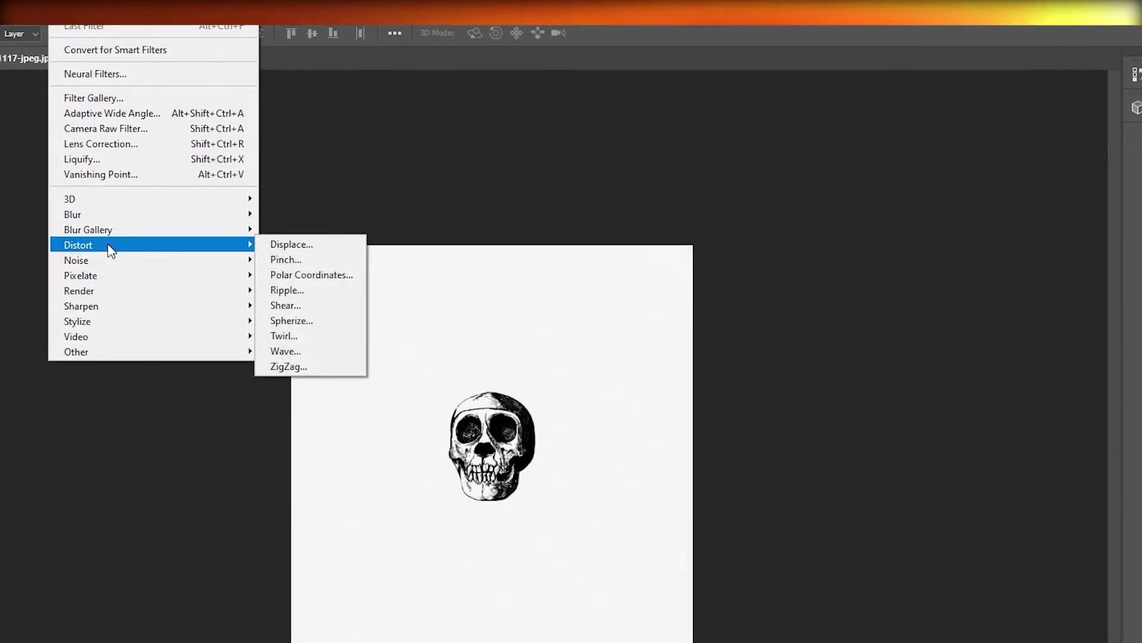
{"action": "left_click", "coordinate": [331, 294]}
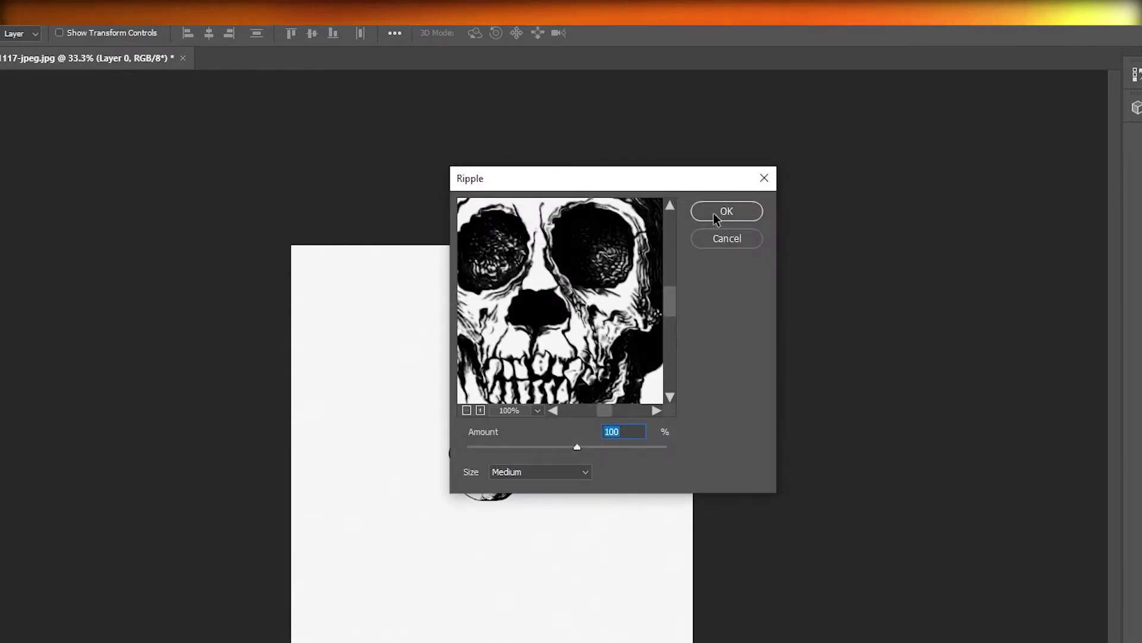
{"action": "left_click", "coordinate": [714, 214]}
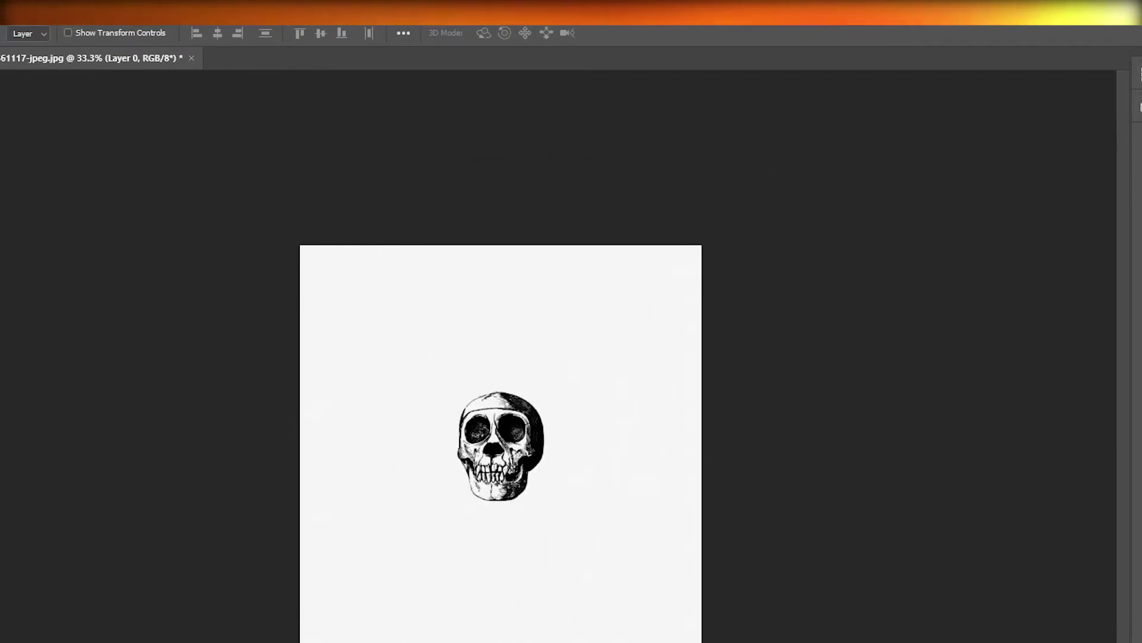
Step: Apply a Wave distortion to Layer 0 with the default settings
{"action": "left_click", "coordinate": [58, 27]}
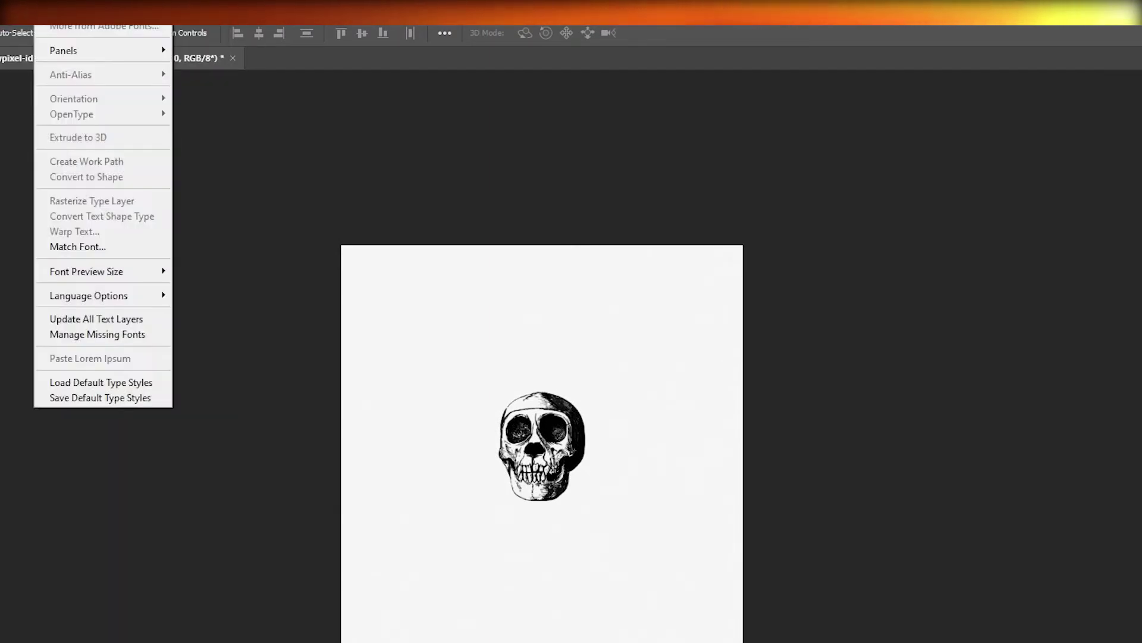
{"action": "mouse_move", "coordinate": [113, 15]}
{"action": "mouse_move", "coordinate": [204, 253]}
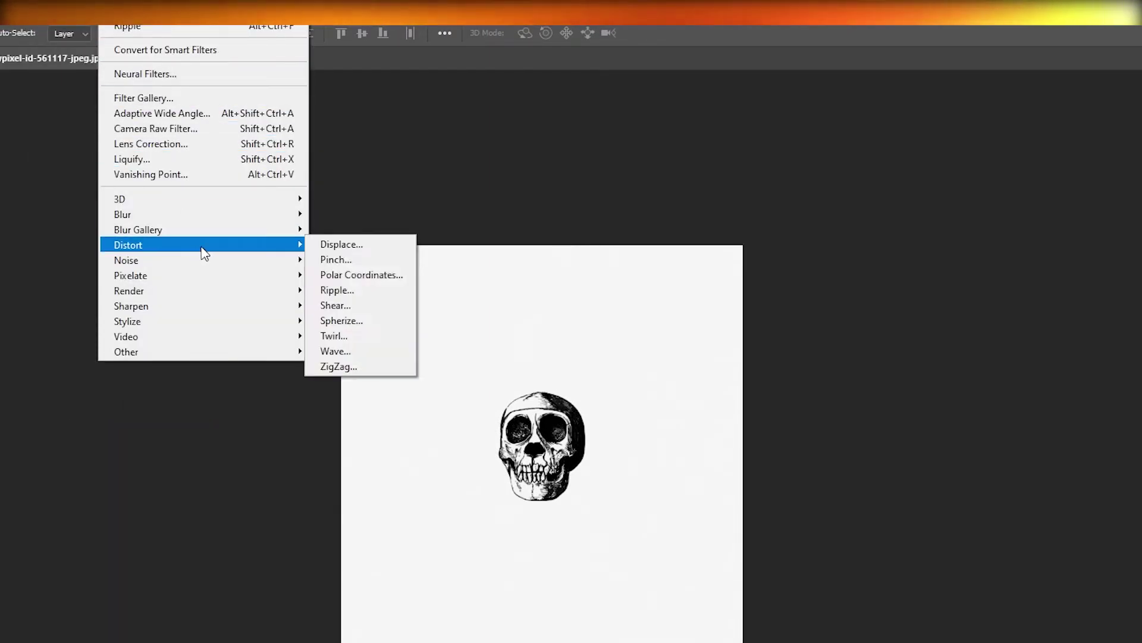
{"action": "mouse_move", "coordinate": [271, 234]}
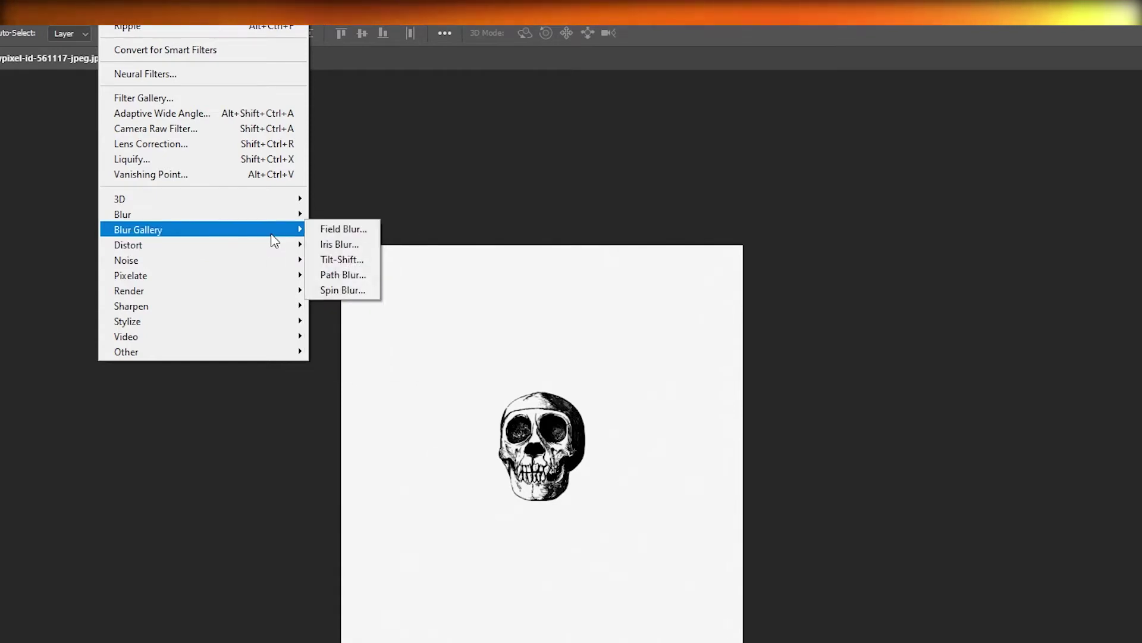
{"action": "mouse_move", "coordinate": [306, 255]}
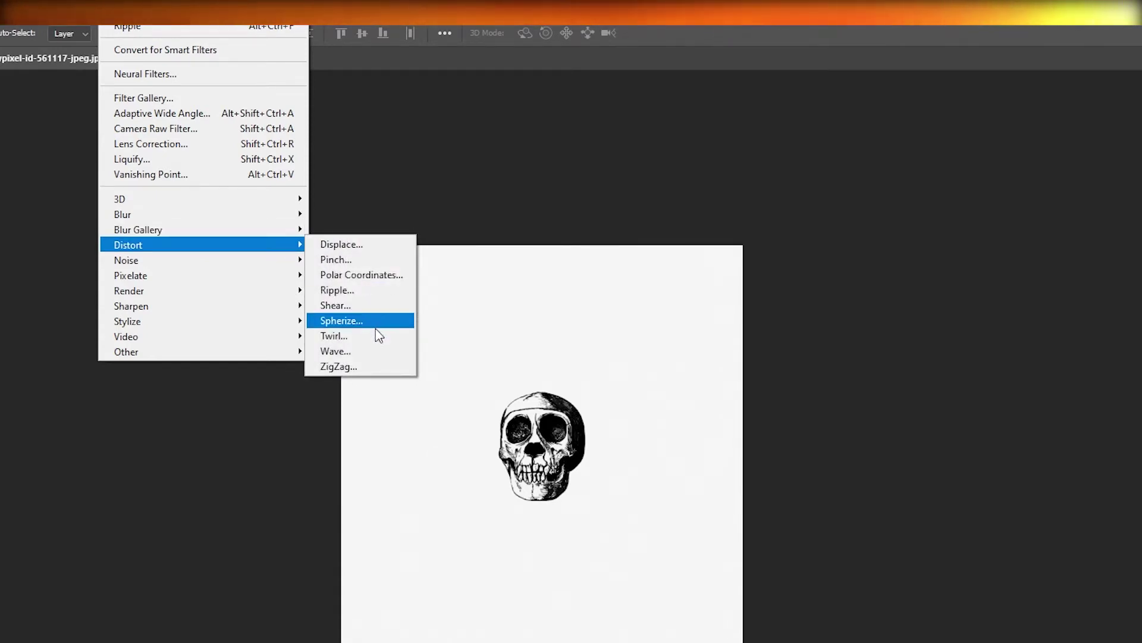
{"action": "left_click", "coordinate": [379, 351]}
{"action": "key", "text": "Return"}
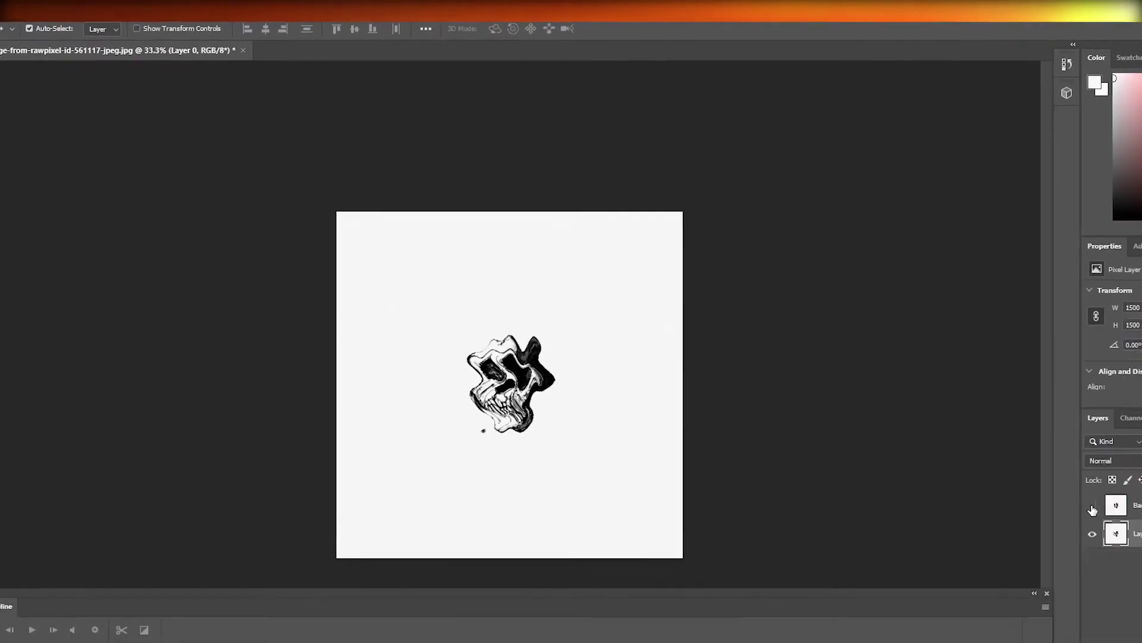
Step: Make Background copy visible above the distorted Layer 0 and deselect Layer 0
{"action": "left_click", "coordinate": [1092, 506]}
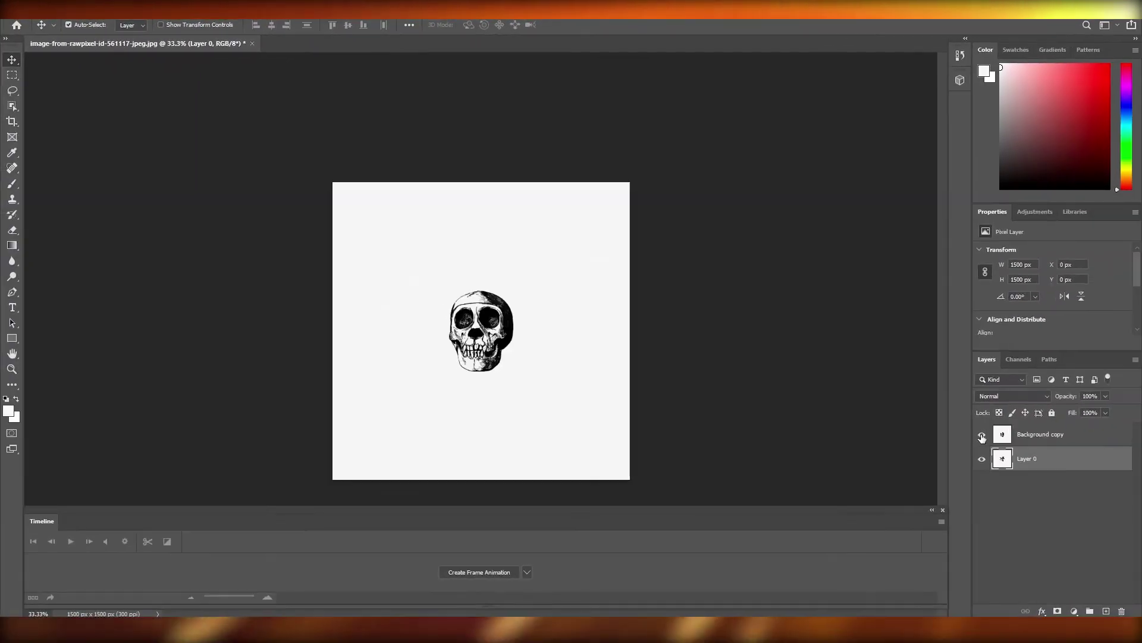
{"action": "left_click", "coordinate": [983, 438]}
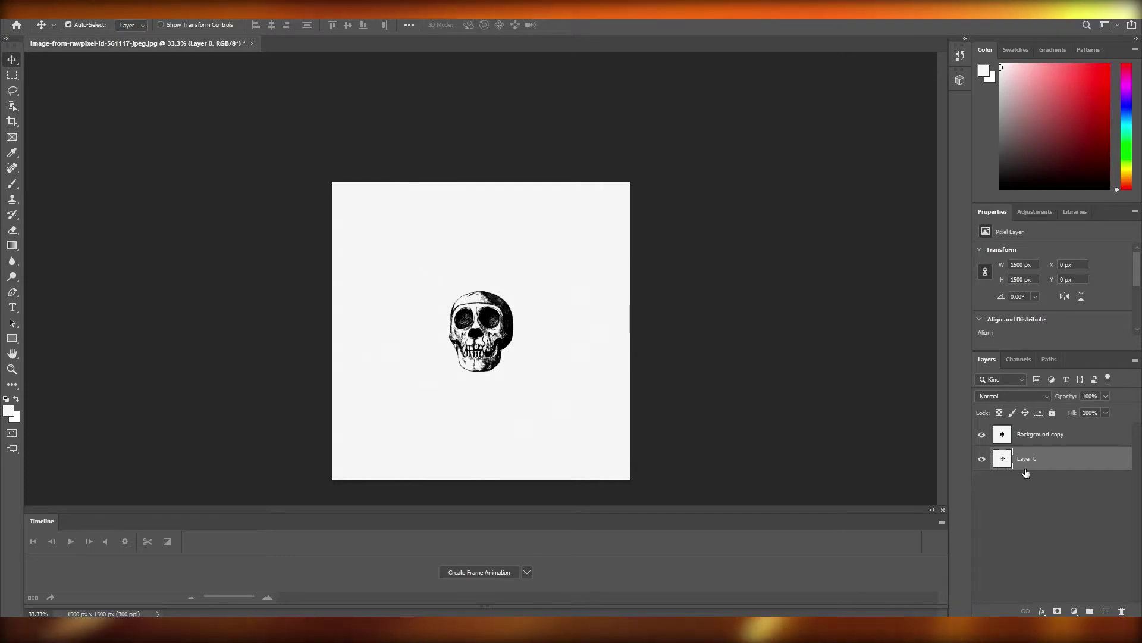
{"action": "left_click", "coordinate": [1032, 502]}
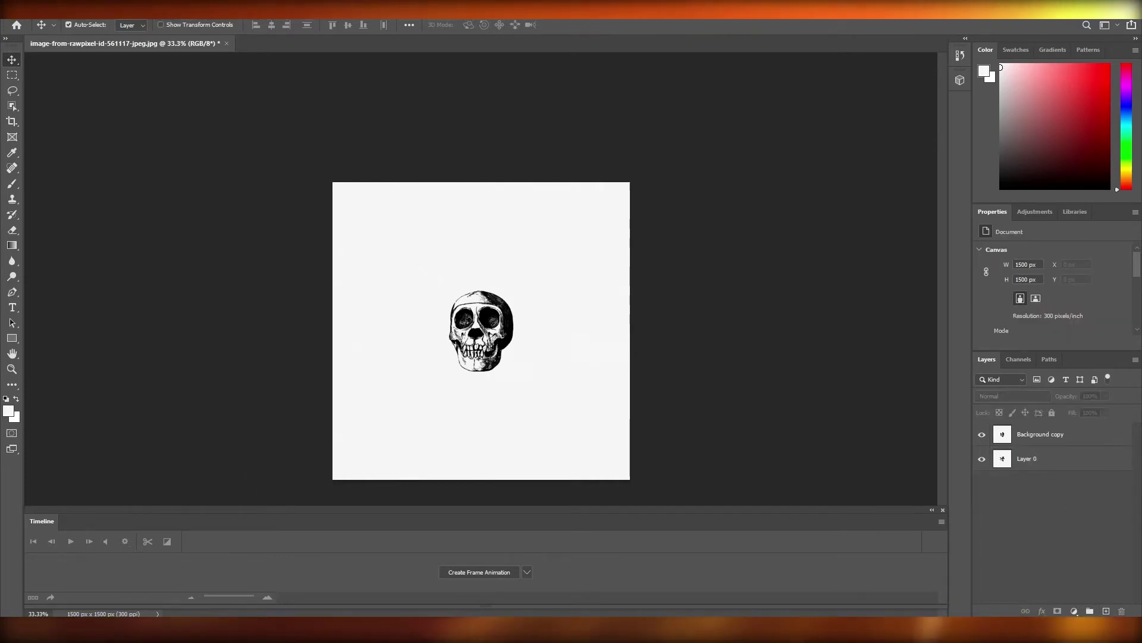
Step: Show the Timeline panel from the Window menu and float it
{"action": "key", "text": "alt+w"}
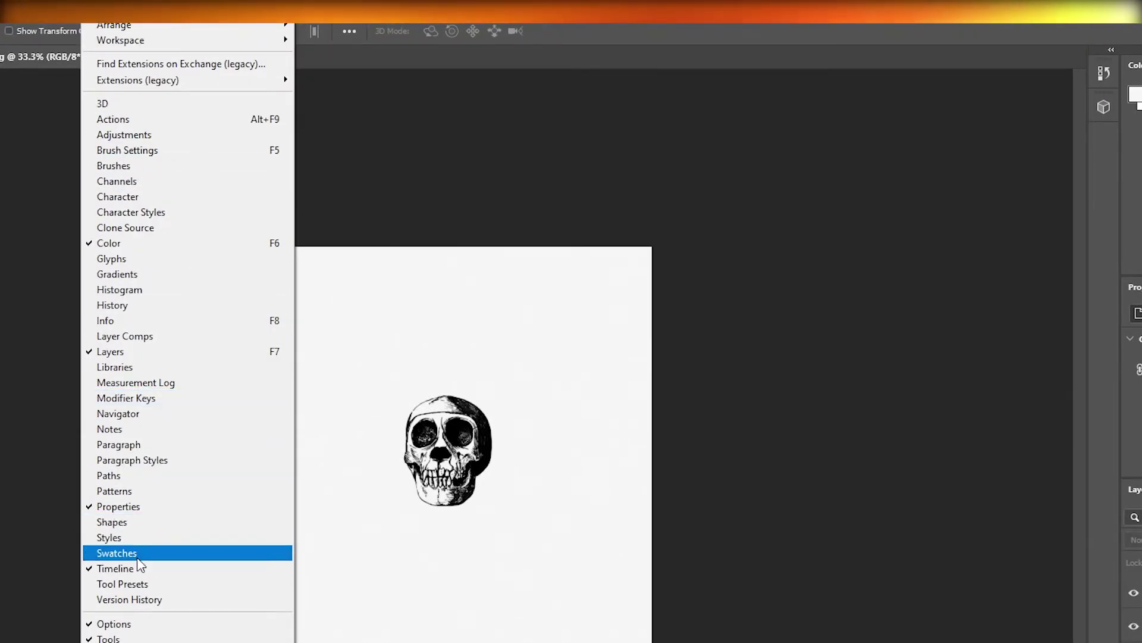
{"action": "left_click", "coordinate": [115, 568]}
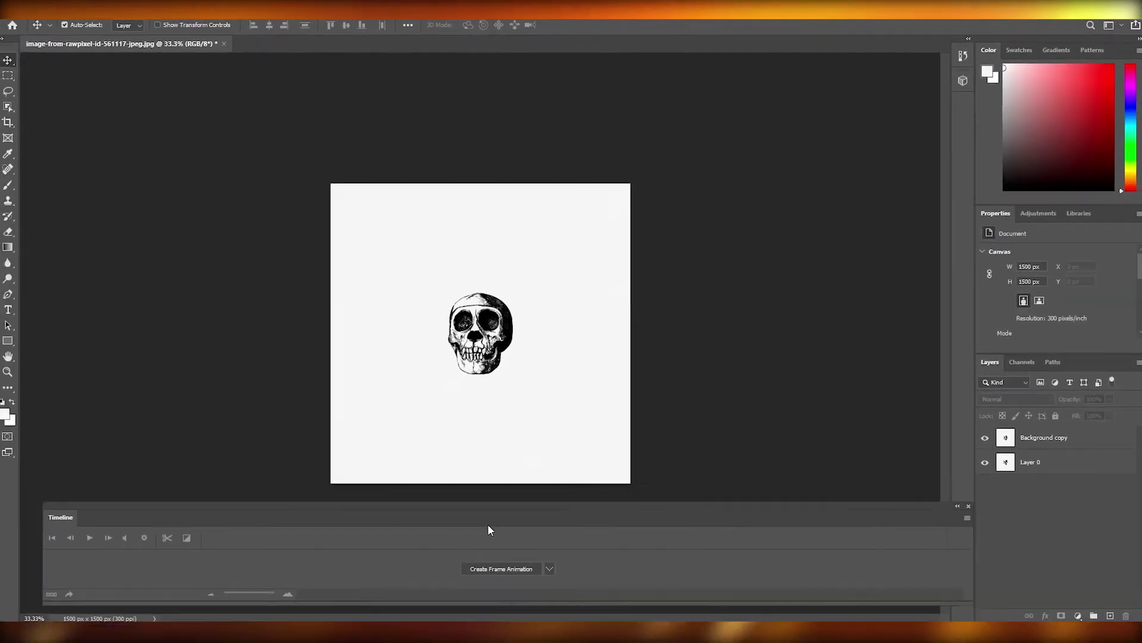
{"action": "mouse_move", "coordinate": [488, 530]}
{"action": "left_mouse_down"}
{"action": "mouse_move", "coordinate": [512, 483]}
{"action": "mouse_move", "coordinate": [446, 484]}
{"action": "mouse_move", "coordinate": [466, 492]}
{"action": "mouse_move", "coordinate": [514, 460]}
{"action": "mouse_move", "coordinate": [477, 479]}
{"action": "mouse_move", "coordinate": [492, 517]}
{"action": "left_mouse_up"}
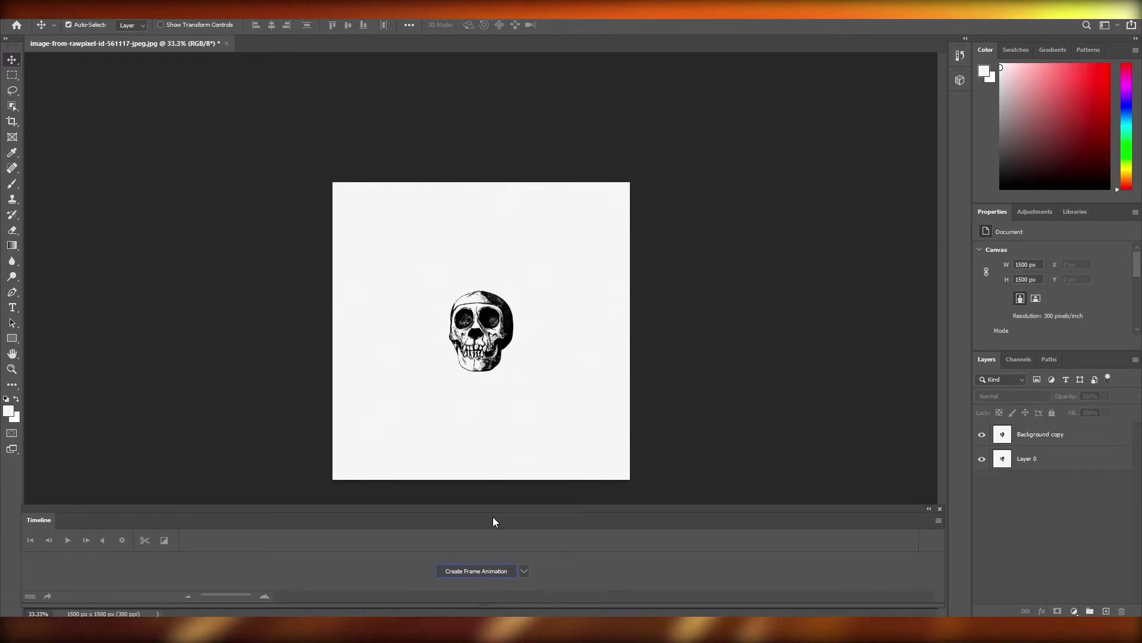
Step: Create a five-frame animation alternating undistorted and distorted skull, then preview and stop playback
{"action": "left_click", "coordinate": [482, 572]}
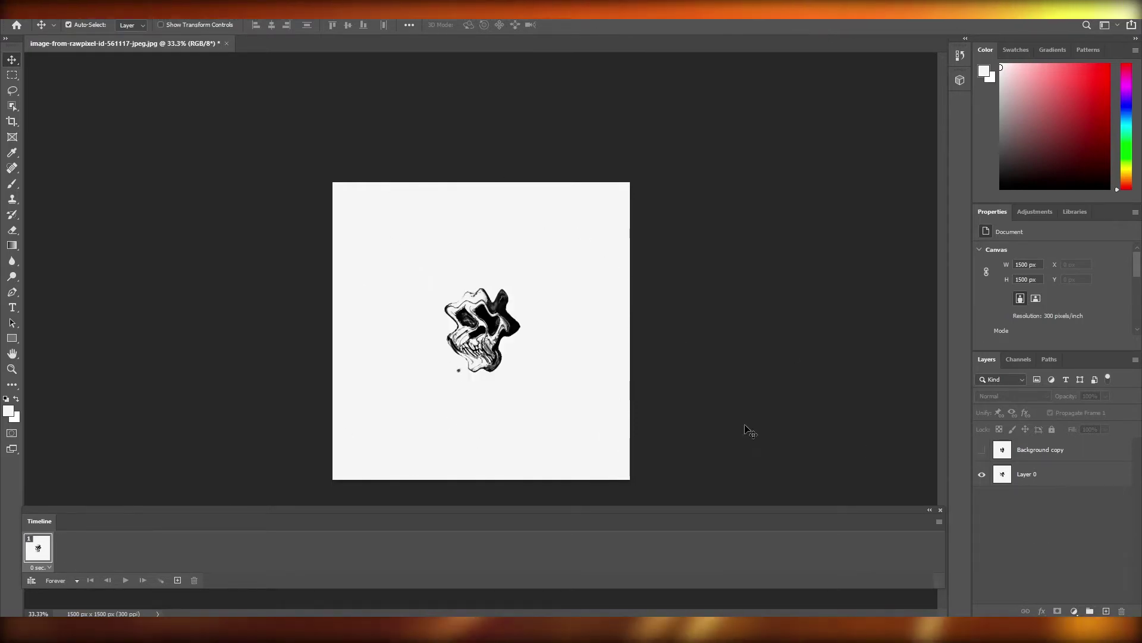
{"action": "left_click", "coordinate": [982, 450]}
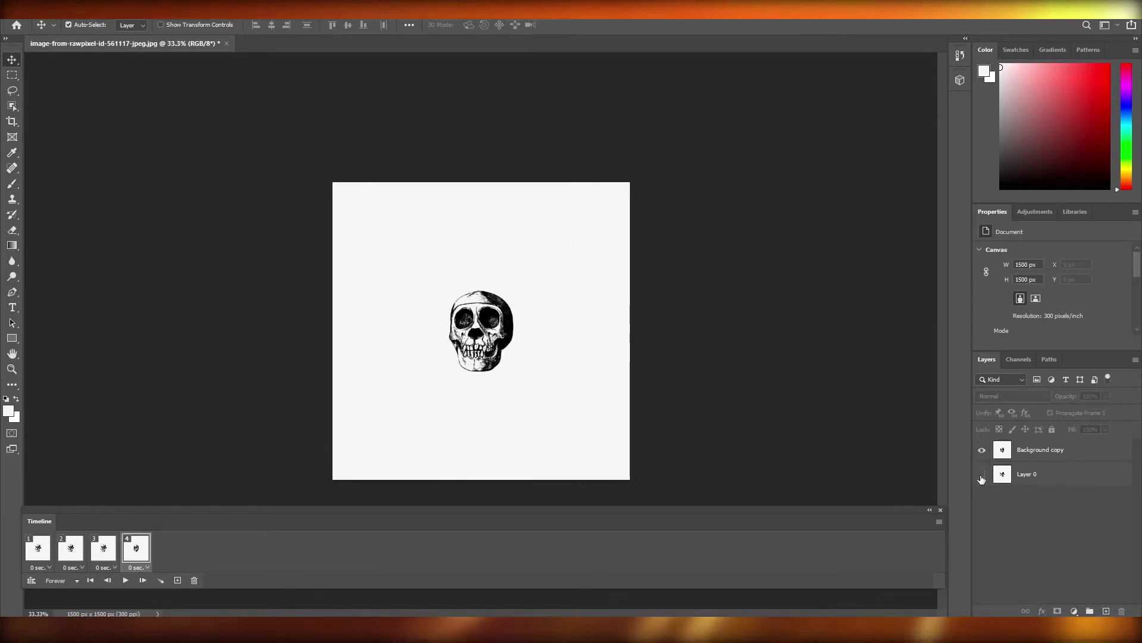
{"action": "left_click", "coordinate": [178, 581]}
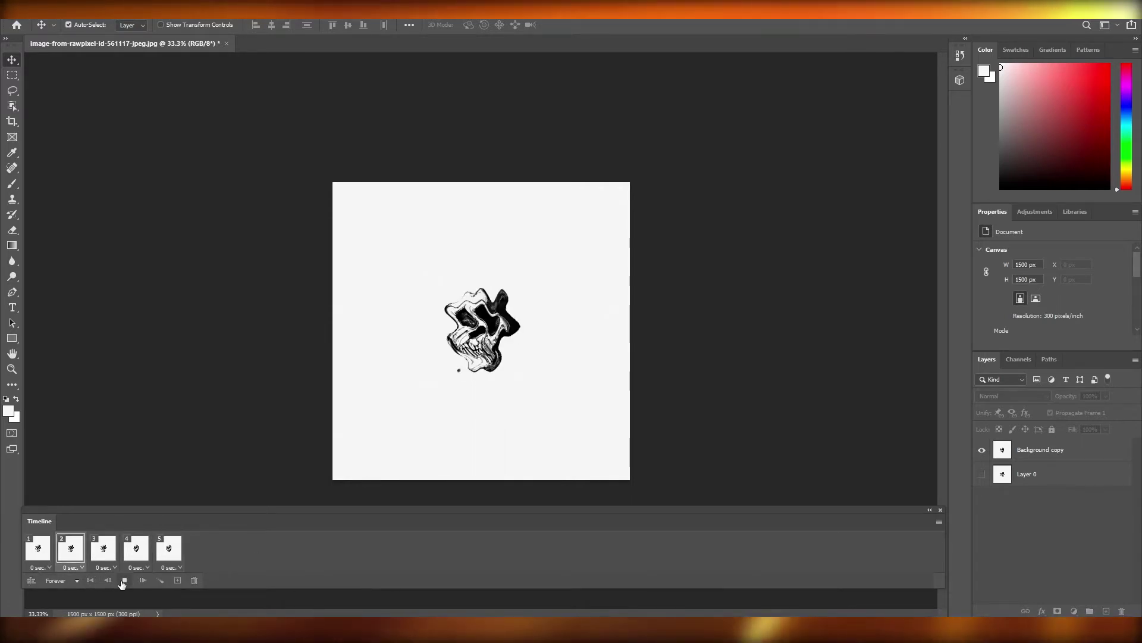
{"action": "left_click", "coordinate": [124, 581]}
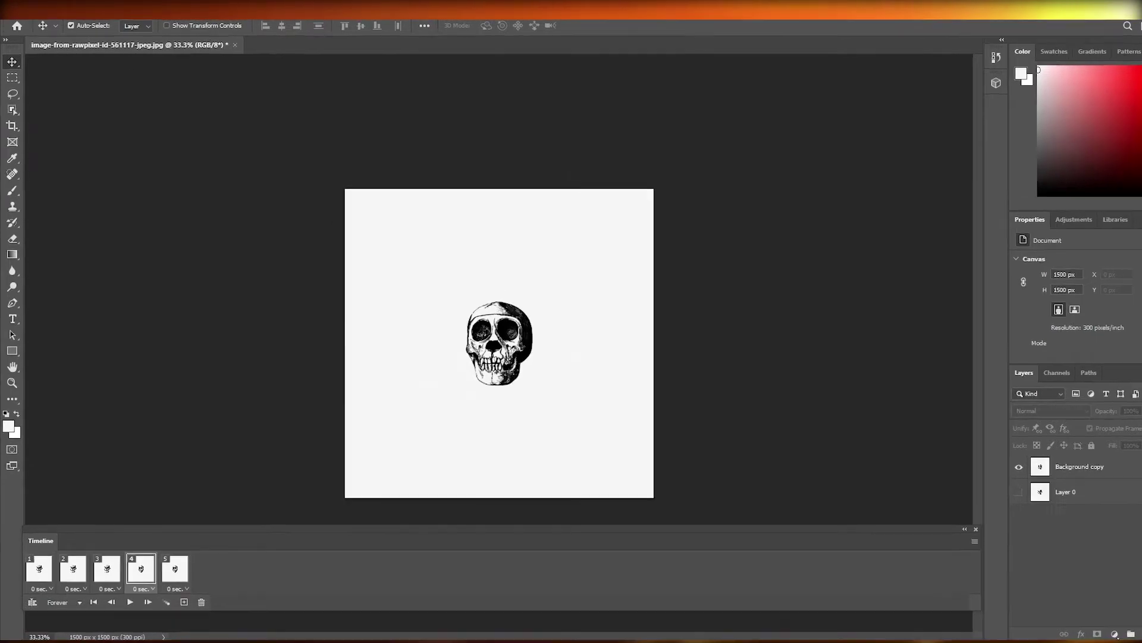
Step: Export the animation via Save for Web (Legacy) as a GIF named white-jpeg
{"action": "key", "text": "alt+f"}
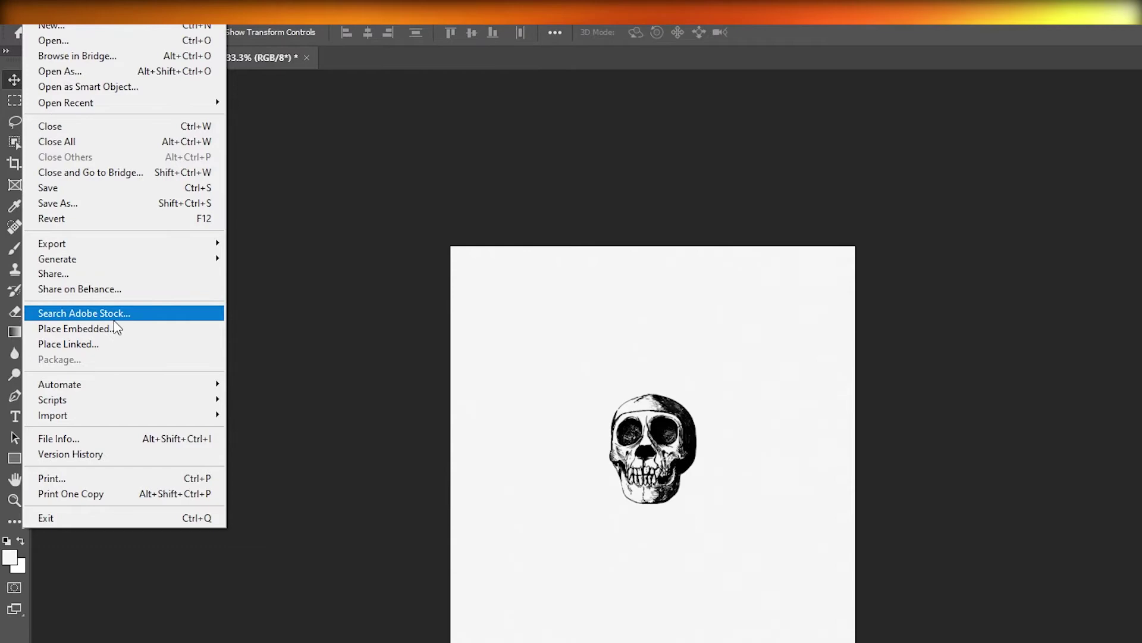
{"action": "mouse_move", "coordinate": [173, 244]}
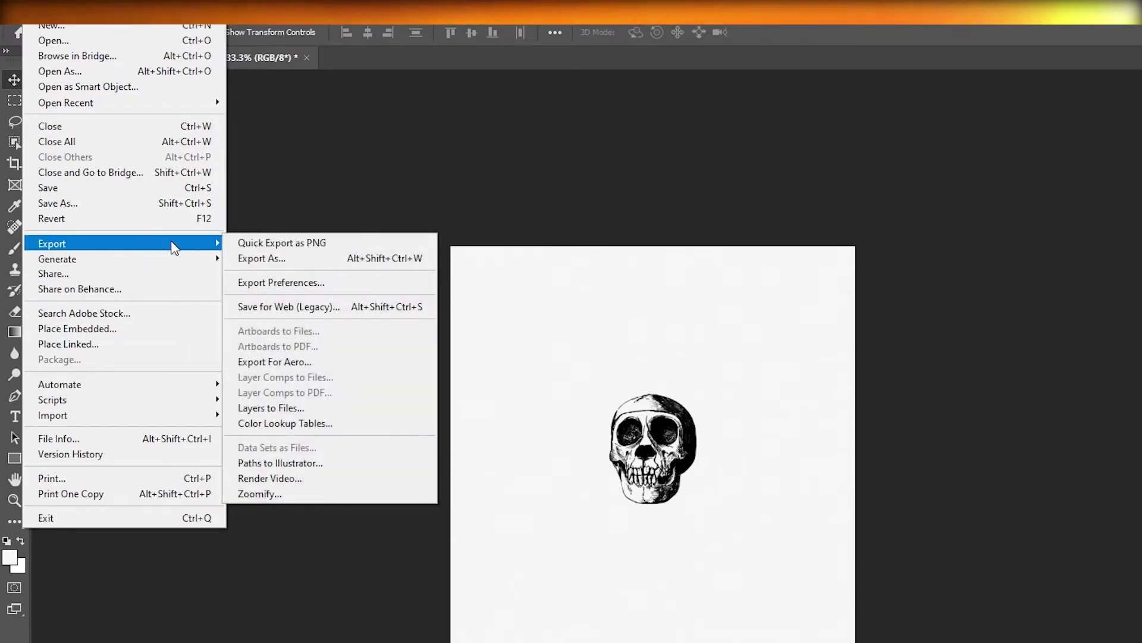
{"action": "left_click", "coordinate": [297, 307]}
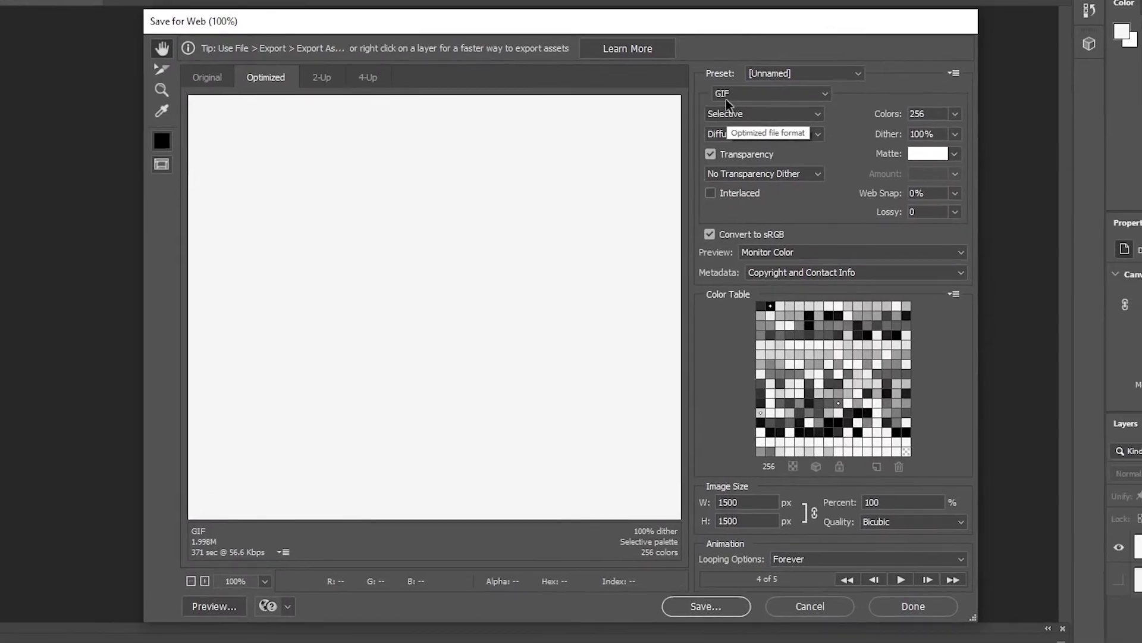
{"action": "left_click_drag", "start_coordinate": [505, 390], "coordinate": [485, 270]}
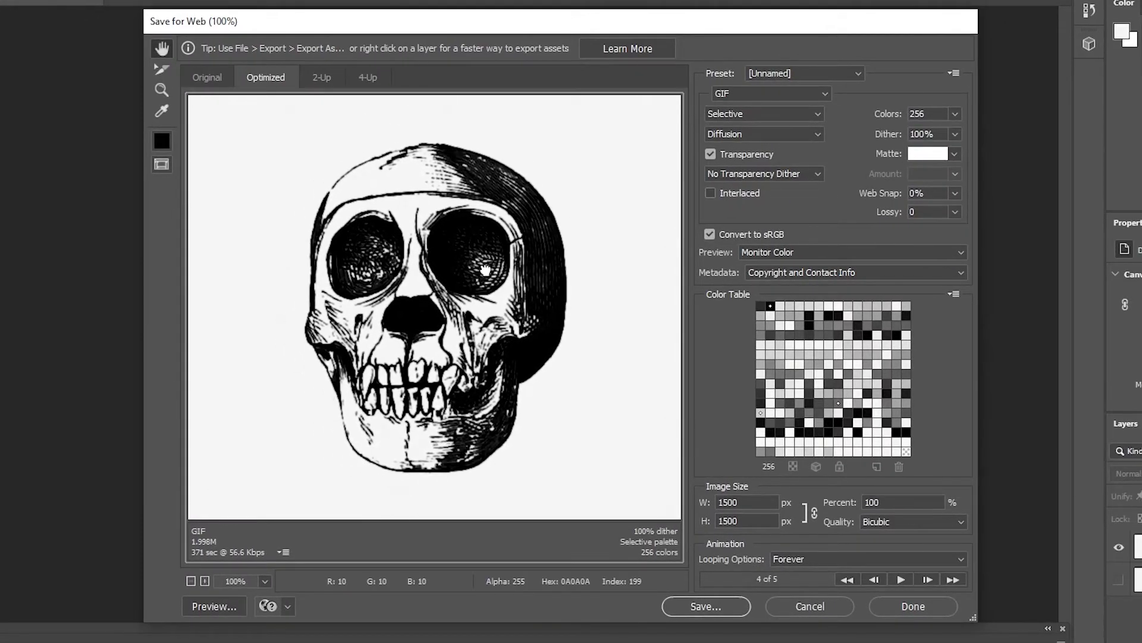
{"action": "left_click", "coordinate": [768, 93]}
{"action": "left_click", "coordinate": [747, 108]}
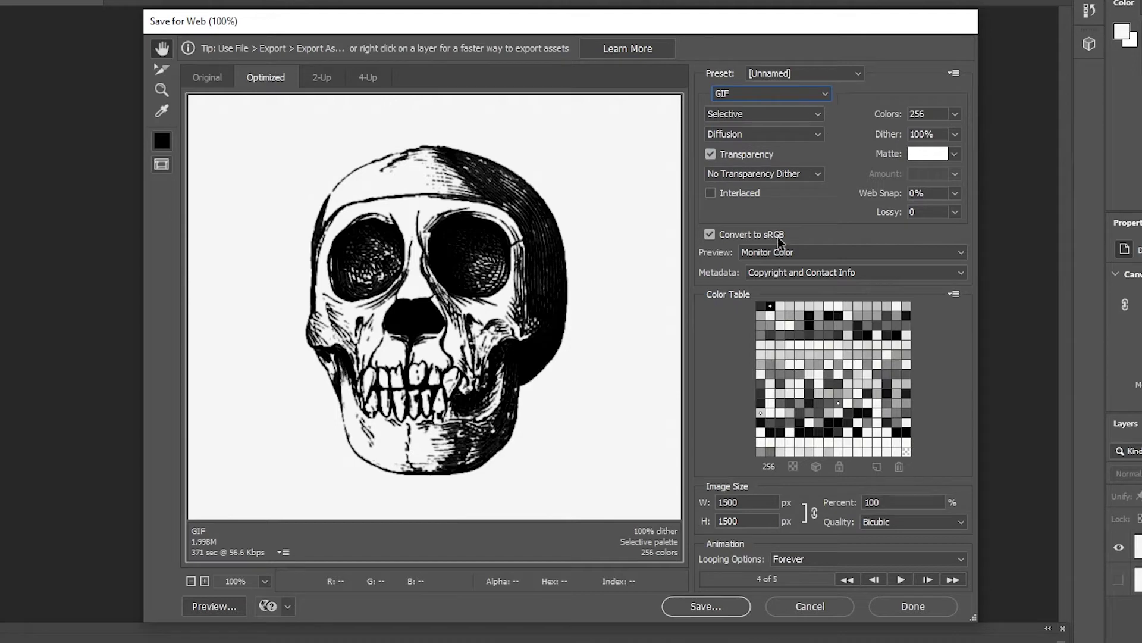
{"action": "left_click", "coordinate": [733, 606]}
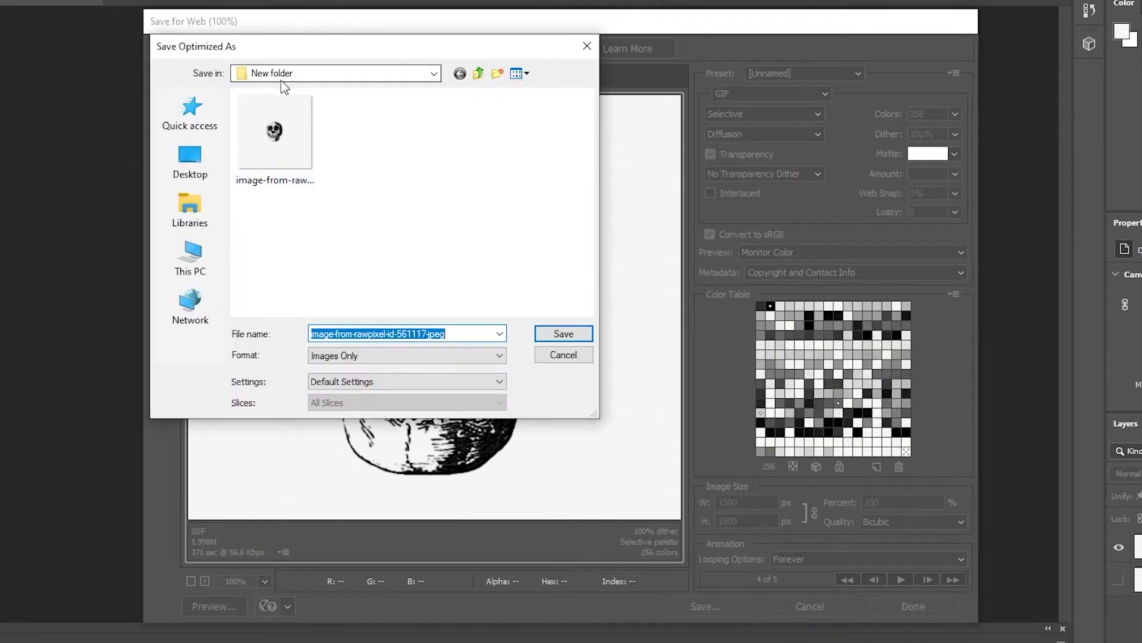
{"action": "left_click", "coordinate": [392, 333]}
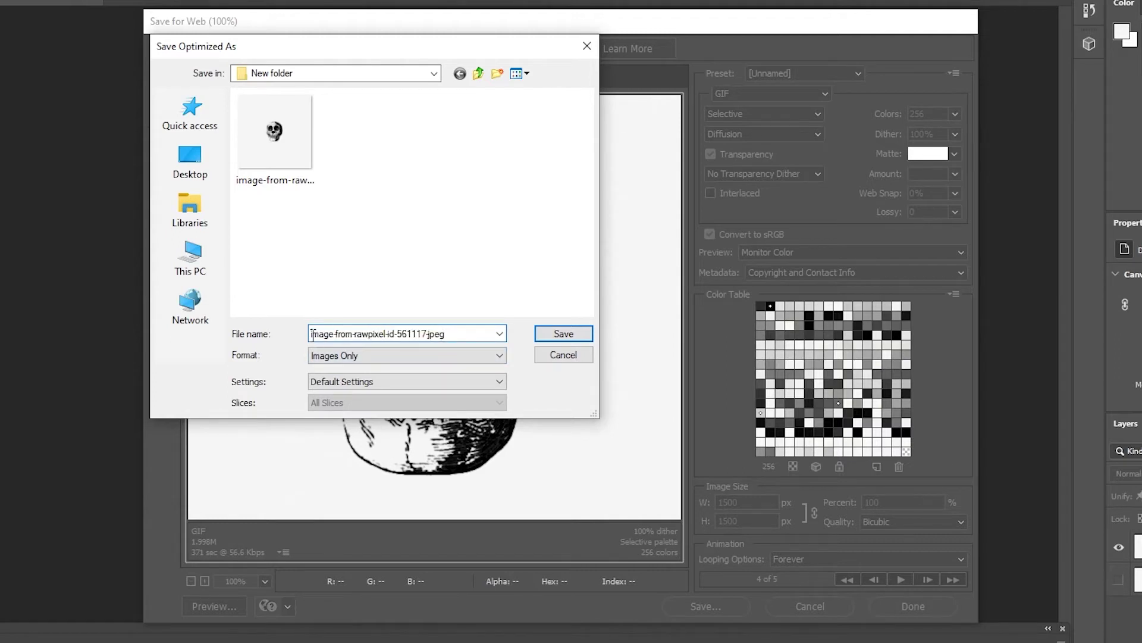
{"action": "left_click_drag", "start_coordinate": [319, 334], "coordinate": [433, 337]}
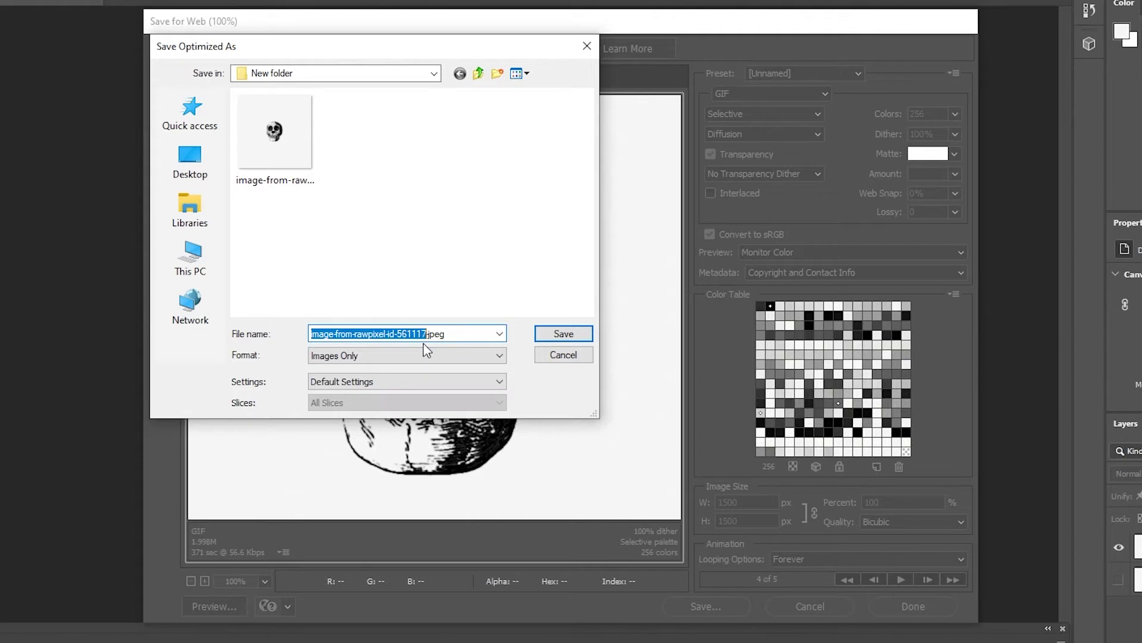
{"action": "type", "text": "whit"}
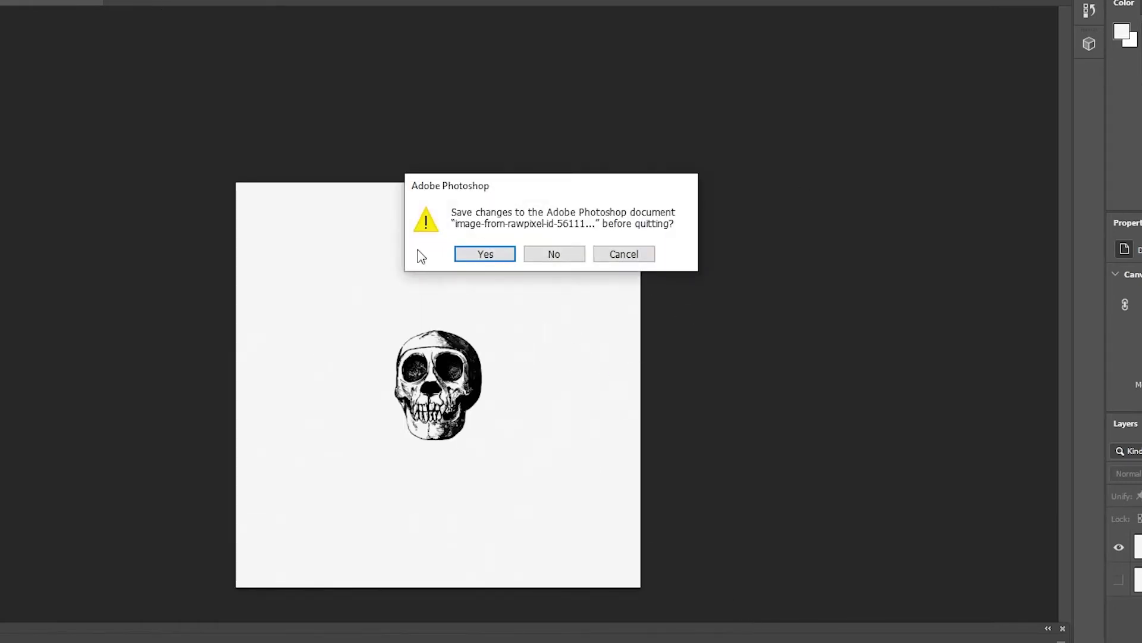
Step: Quit Photoshop, saving the document on the computer rather than the cloud
{"action": "left_click", "coordinate": [466, 252]}
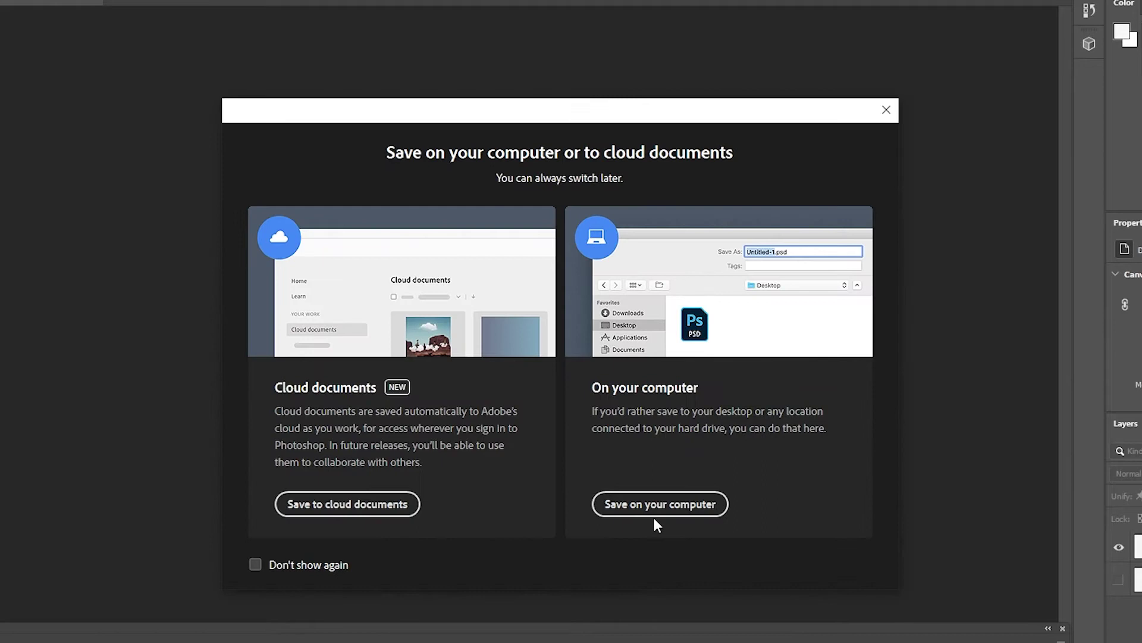
{"action": "left_click", "coordinate": [658, 504]}
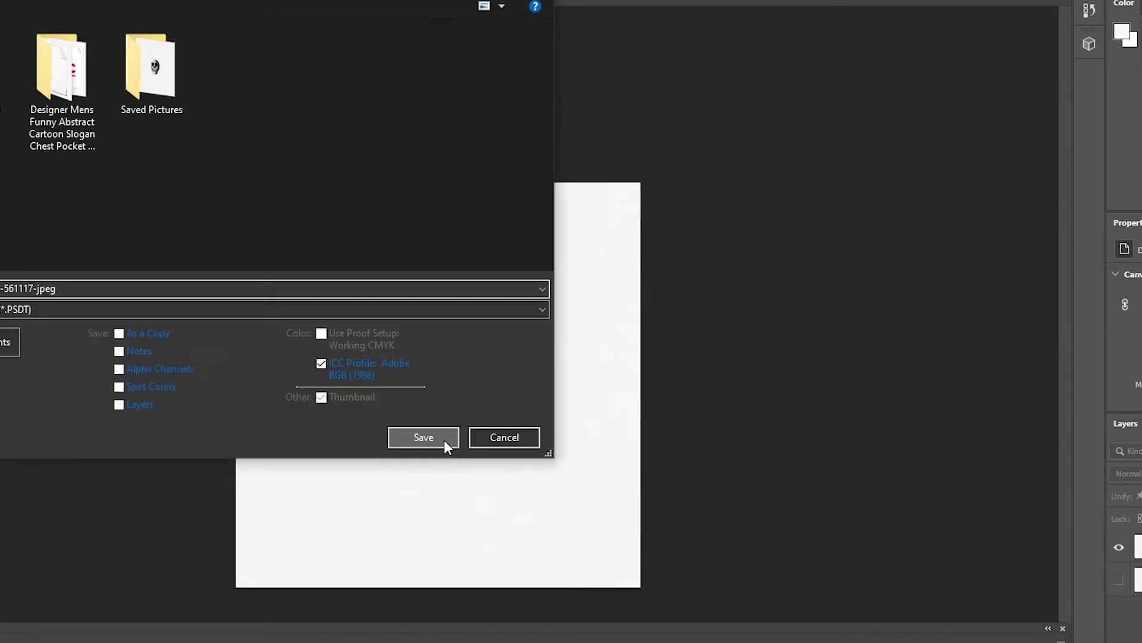
{"action": "left_click", "coordinate": [444, 440]}
{"action": "left_click", "coordinate": [733, 176]}
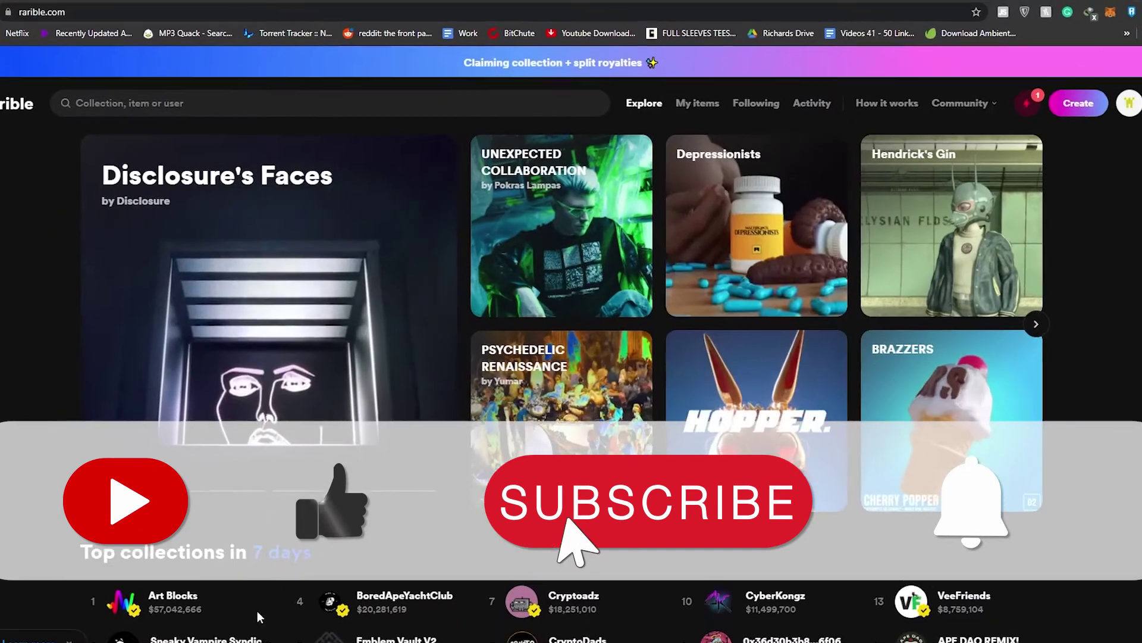
Step: Start a new collectible from the Create button in Rarible's header
{"action": "scroll", "coordinate": [459, 446], "scroll_direction": "down", "scroll_amount": 2}
{"action": "scroll", "coordinate": [458, 447], "scroll_direction": "up", "scroll_amount": 3}
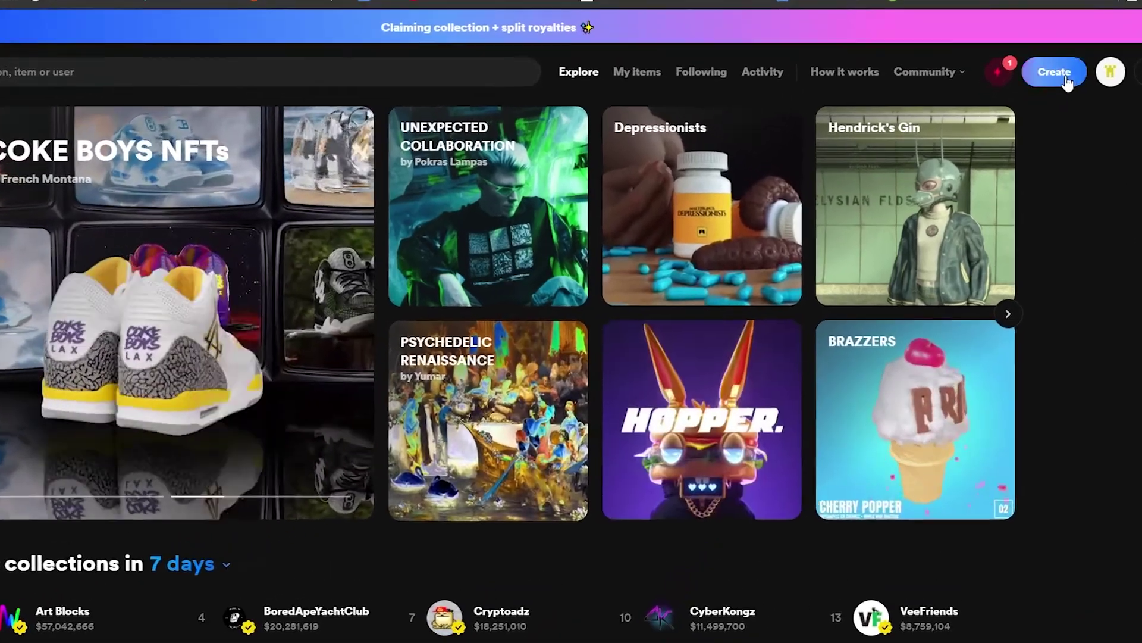
{"action": "left_click", "coordinate": [1065, 76]}
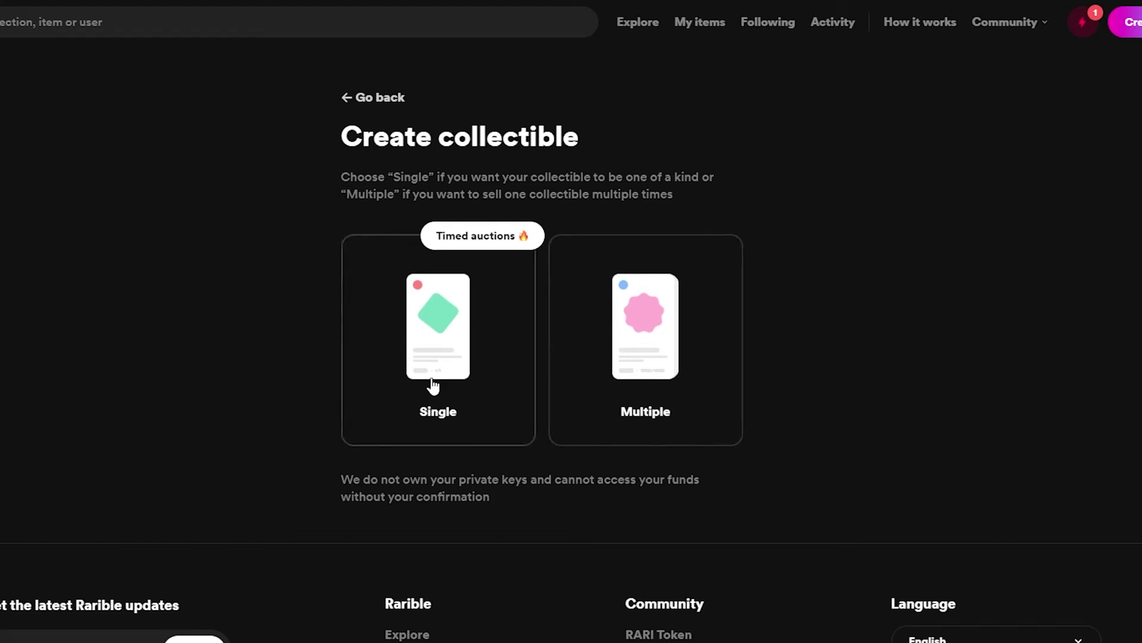
Step: Choose Single and upload the white-jpeg skull GIF, then scroll to the Price section
{"action": "left_click", "coordinate": [450, 309]}
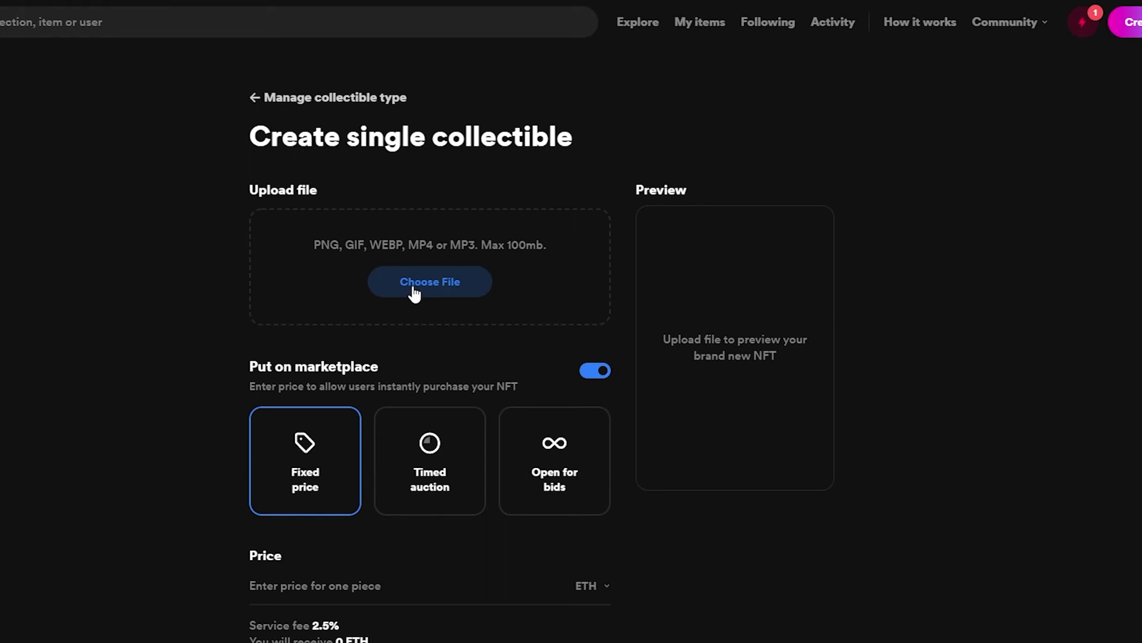
{"action": "left_click", "coordinate": [415, 293]}
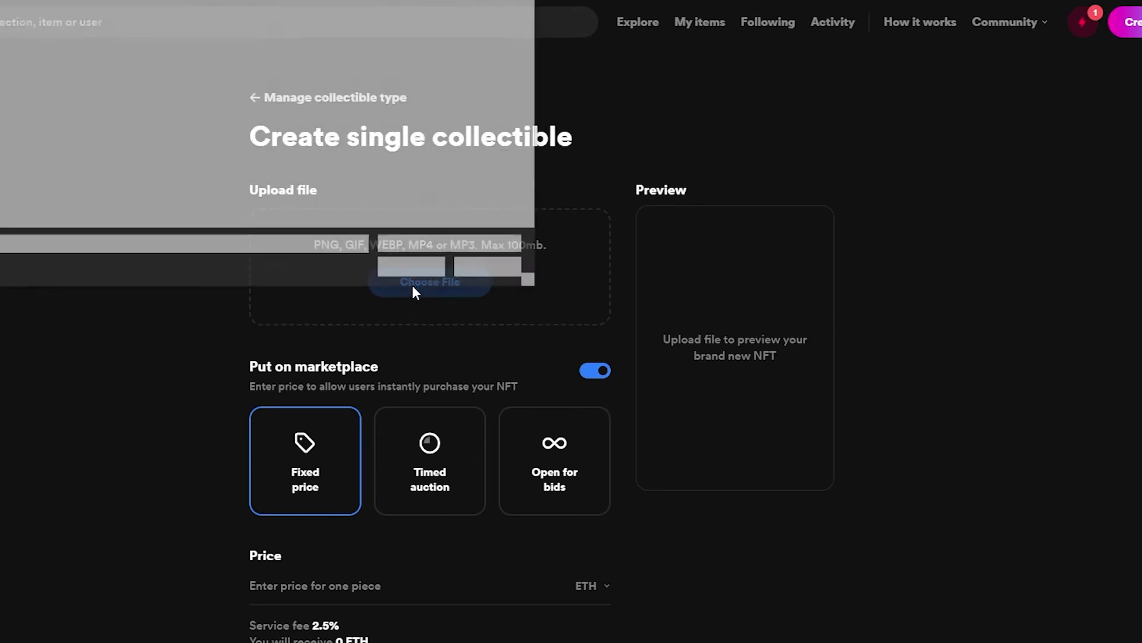
{"action": "left_click", "coordinate": [54, 15]}
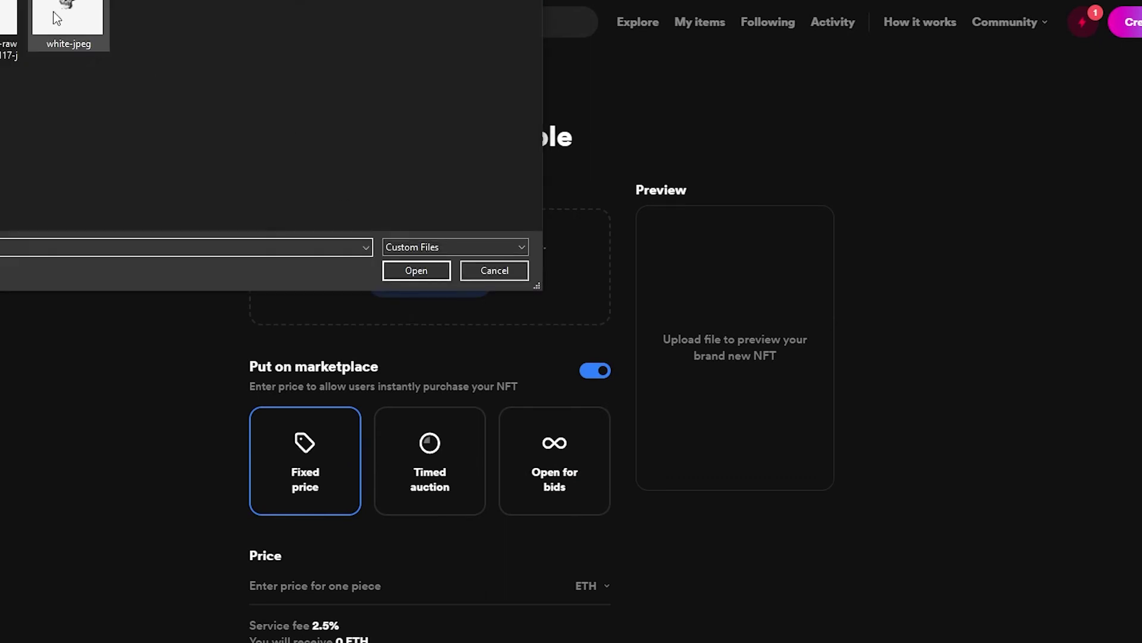
{"action": "left_click", "coordinate": [434, 269]}
{"action": "scroll", "coordinate": [712, 379], "scroll_direction": "down", "scroll_amount": 1}
{"action": "scroll", "coordinate": [536, 324], "scroll_direction": "down", "scroll_amount": 1}
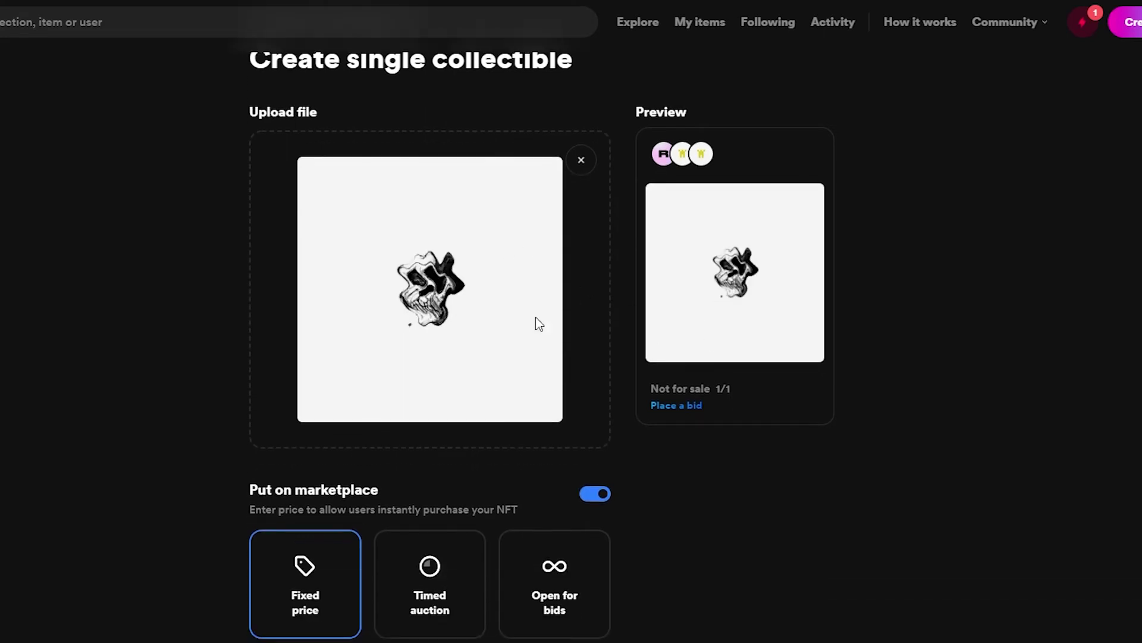
{"action": "scroll", "coordinate": [512, 283], "scroll_direction": "down", "scroll_amount": 3}
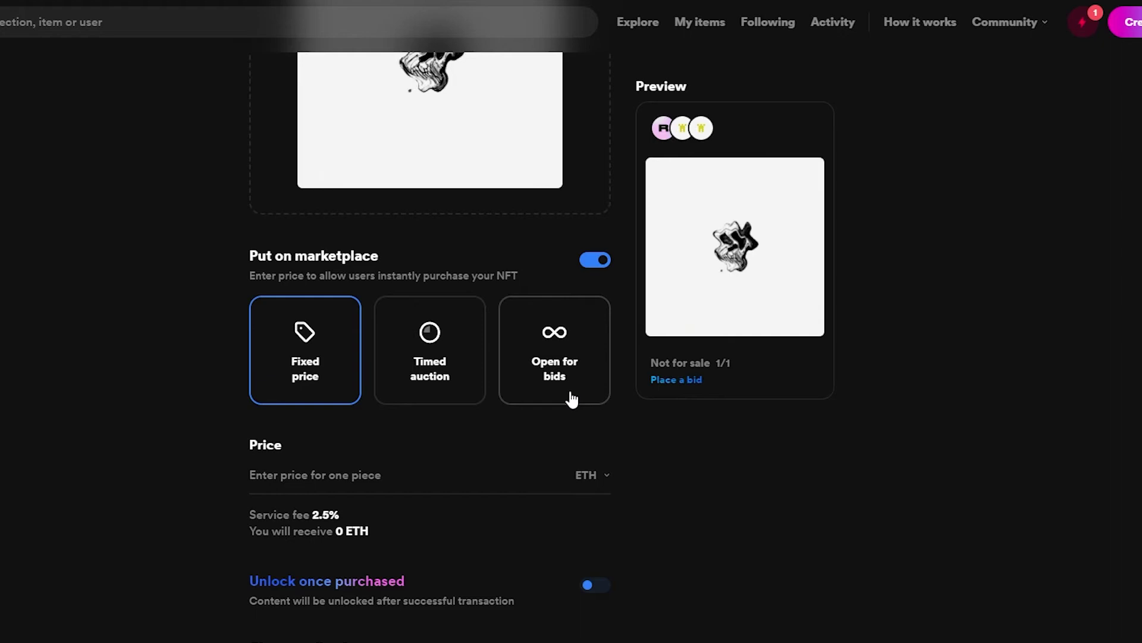
Step: Scroll through the Price currency dropdown's tokens and leave ETH selected
{"action": "scroll", "coordinate": [490, 437], "scroll_direction": "down", "scroll_amount": 3}
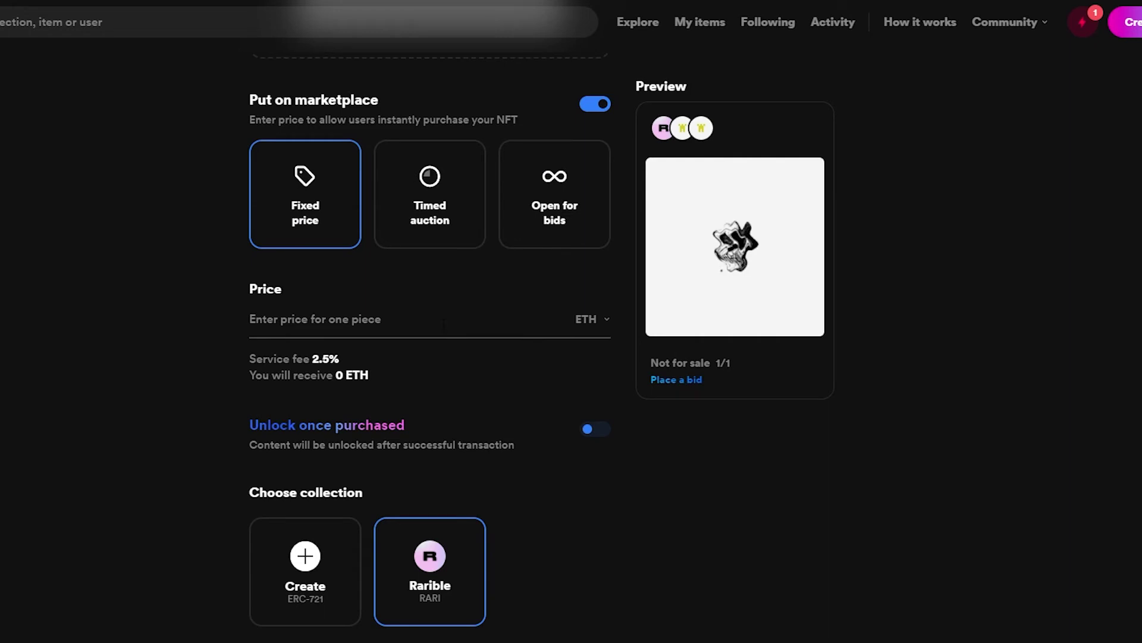
{"action": "left_click_drag", "start_coordinate": [320, 358], "coordinate": [340, 358]}
{"action": "left_click", "coordinate": [588, 319]}
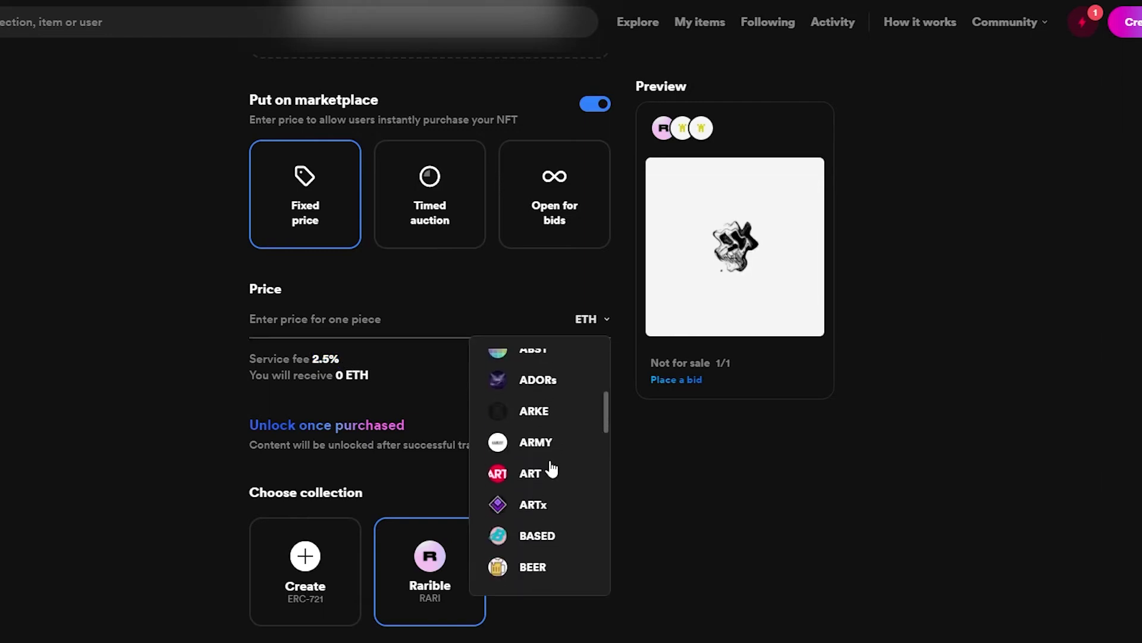
{"action": "scroll", "coordinate": [548, 470], "scroll_direction": "down", "scroll_amount": 3}
{"action": "scroll", "coordinate": [548, 483], "scroll_direction": "down", "scroll_amount": 8}
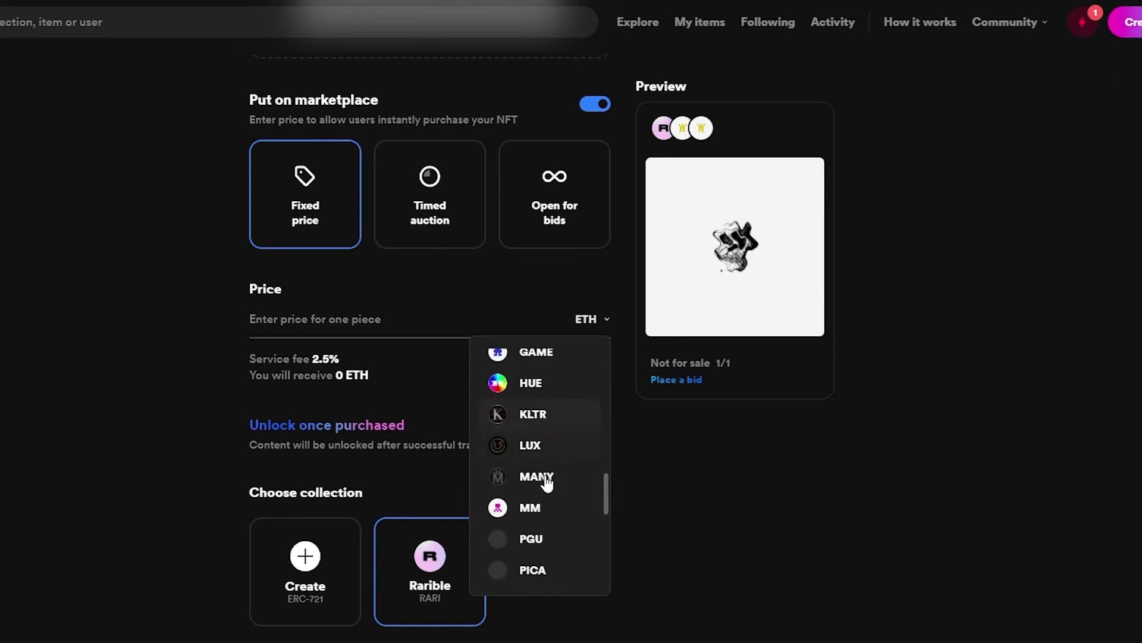
{"action": "scroll", "coordinate": [548, 483], "scroll_direction": "down", "scroll_amount": 8}
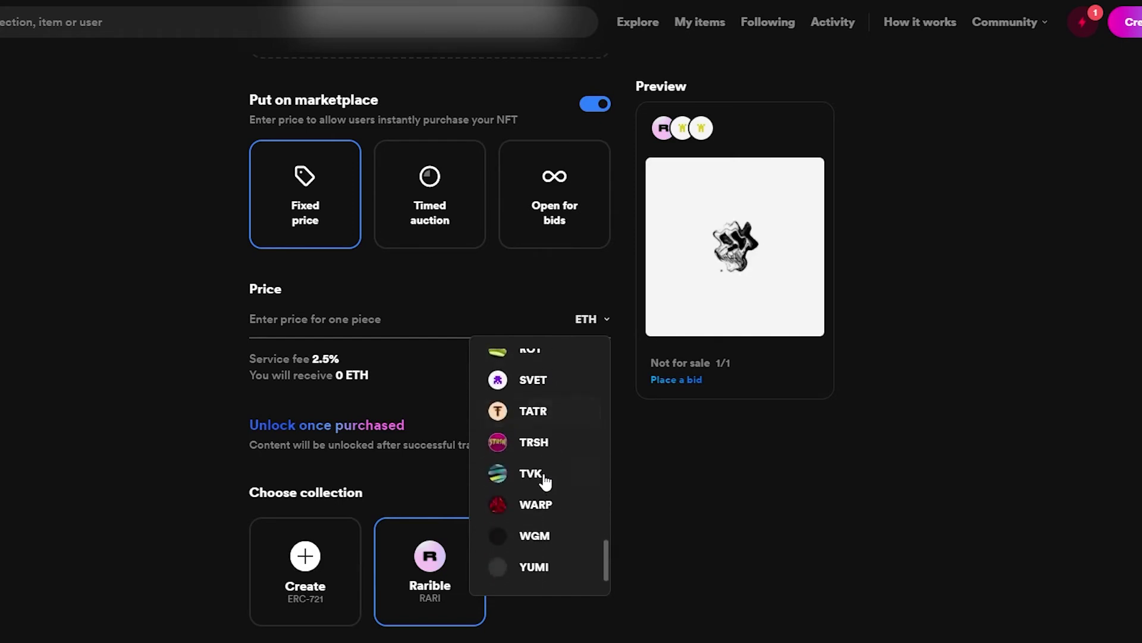
{"action": "scroll", "coordinate": [545, 482], "scroll_direction": "up", "scroll_amount": 3}
{"action": "scroll", "coordinate": [545, 482], "scroll_direction": "up", "scroll_amount": 2}
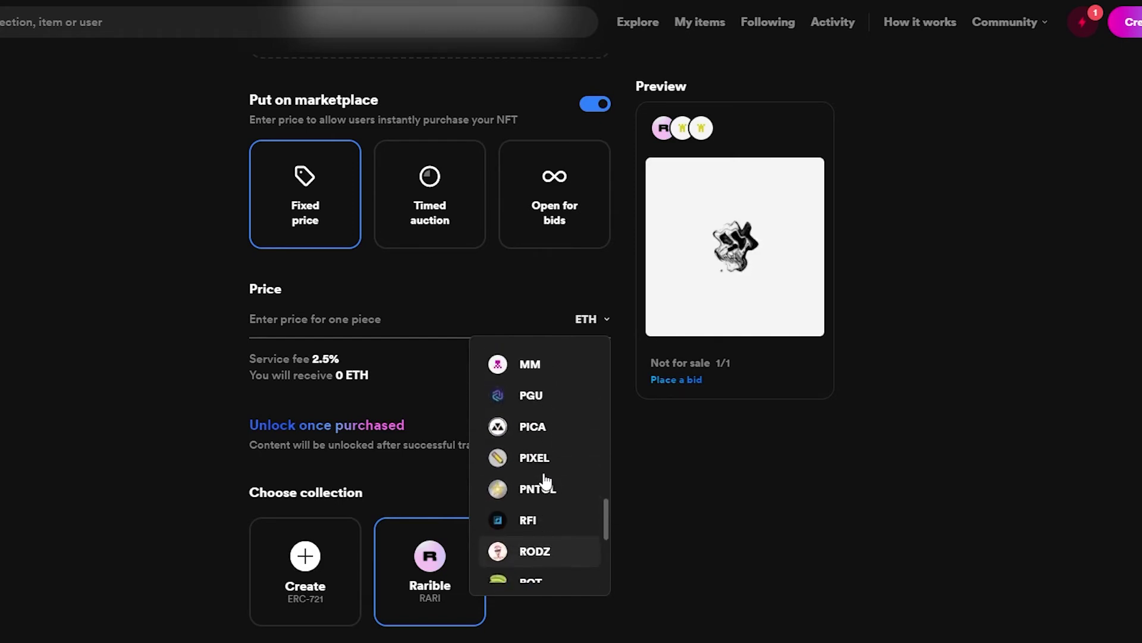
{"action": "scroll", "coordinate": [545, 482], "scroll_direction": "down", "scroll_amount": 2}
{"action": "scroll", "coordinate": [545, 481], "scroll_direction": "up", "scroll_amount": 1}
{"action": "scroll", "coordinate": [545, 482], "scroll_direction": "up", "scroll_amount": 3}
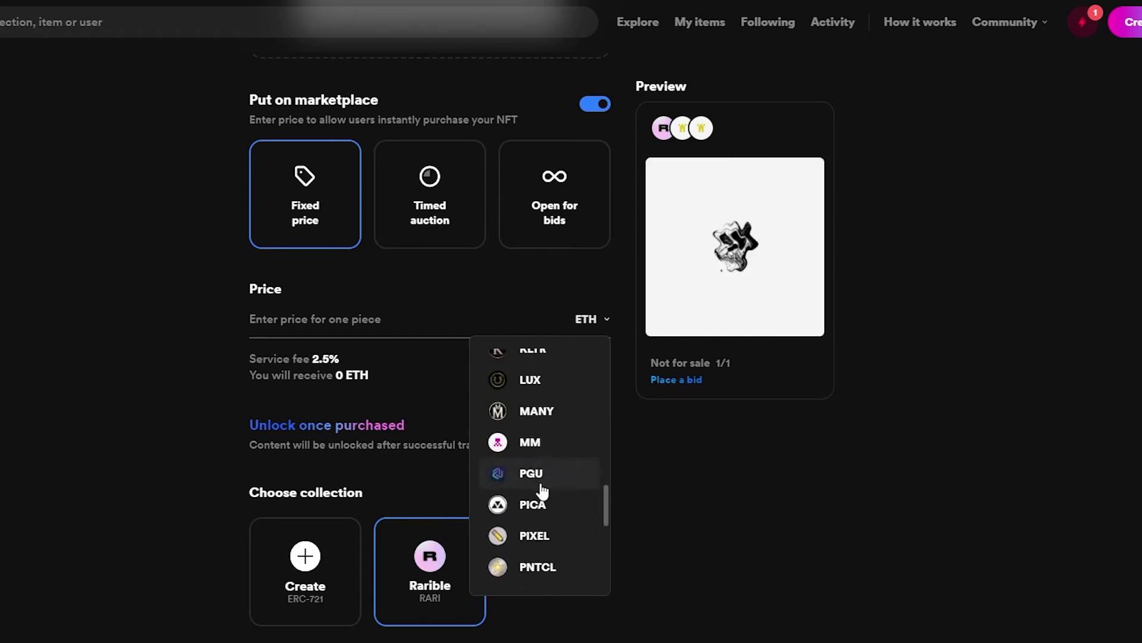
{"action": "scroll", "coordinate": [542, 485], "scroll_direction": "up", "scroll_amount": 10}
{"action": "scroll", "coordinate": [539, 485], "scroll_direction": "up", "scroll_amount": 3}
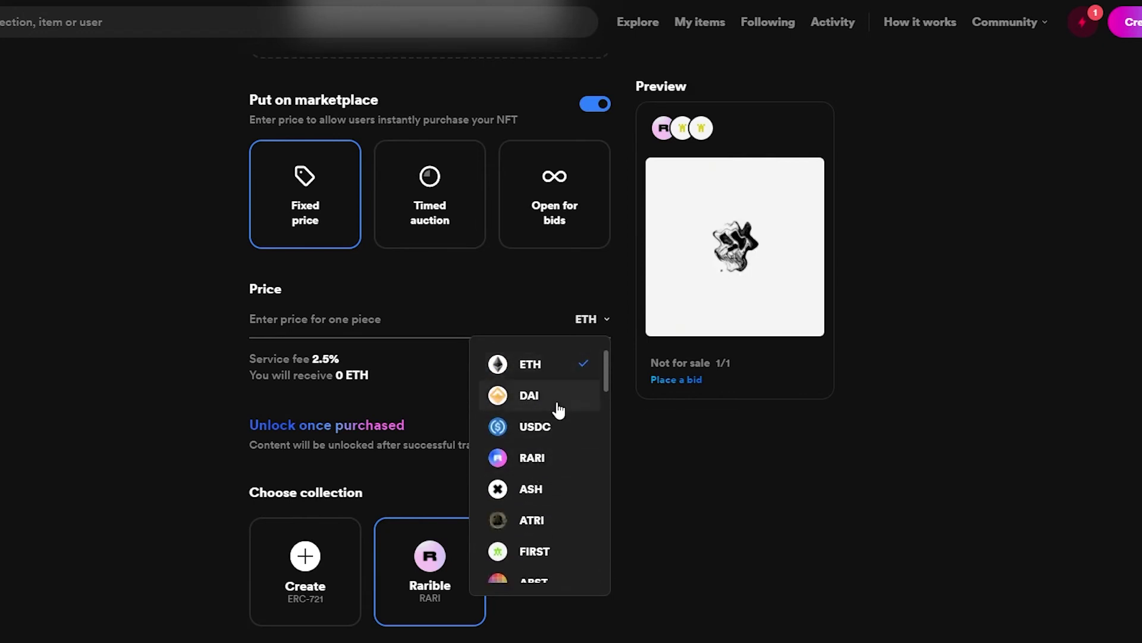
{"action": "scroll", "coordinate": [556, 413], "scroll_direction": "down", "scroll_amount": 3}
{"action": "scroll", "coordinate": [558, 418], "scroll_direction": "up", "scroll_amount": 3}
{"action": "scroll", "coordinate": [557, 417], "scroll_direction": "down", "scroll_amount": 2}
{"action": "scroll", "coordinate": [557, 410], "scroll_direction": "up", "scroll_amount": 2}
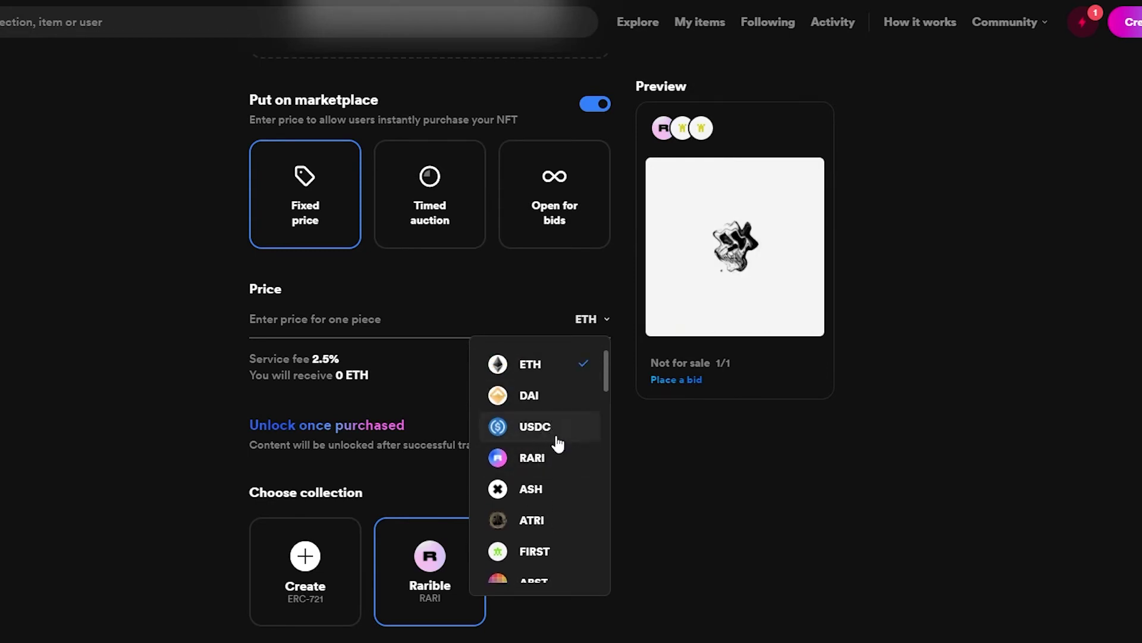
{"action": "scroll", "coordinate": [552, 434], "scroll_direction": "down", "scroll_amount": 3}
{"action": "scroll", "coordinate": [547, 390], "scroll_direction": "down", "scroll_amount": 2}
{"action": "scroll", "coordinate": [547, 404], "scroll_direction": "up", "scroll_amount": 5}
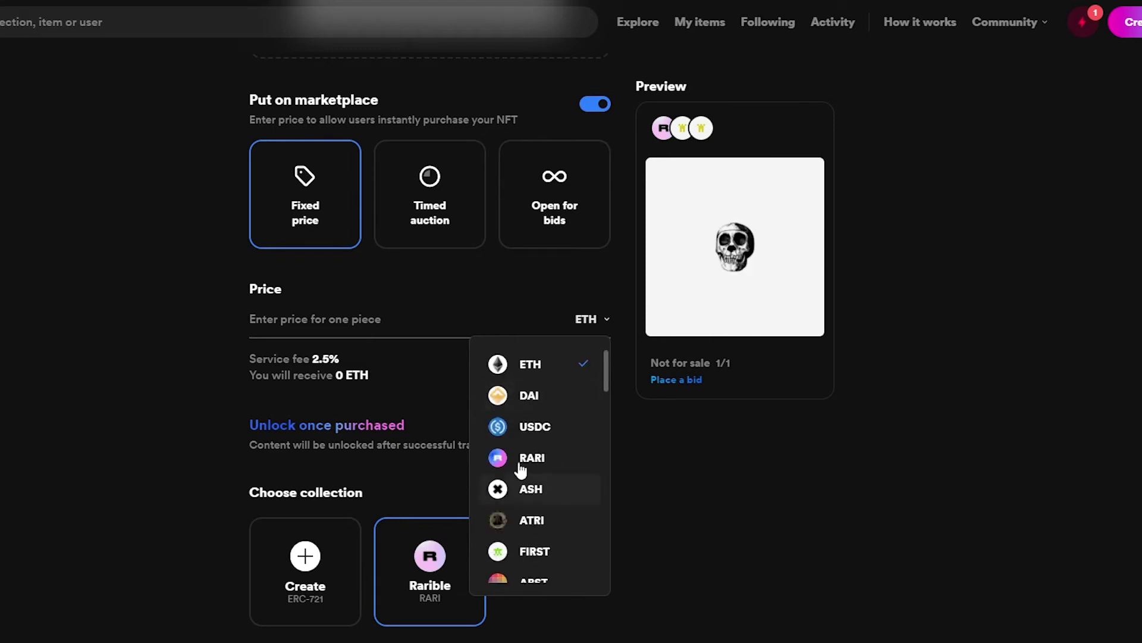
Step: Enter a price of 0.05 ETH and check the 0.049 ETH 'You will receive' amount
{"action": "left_click", "coordinate": [557, 362]}
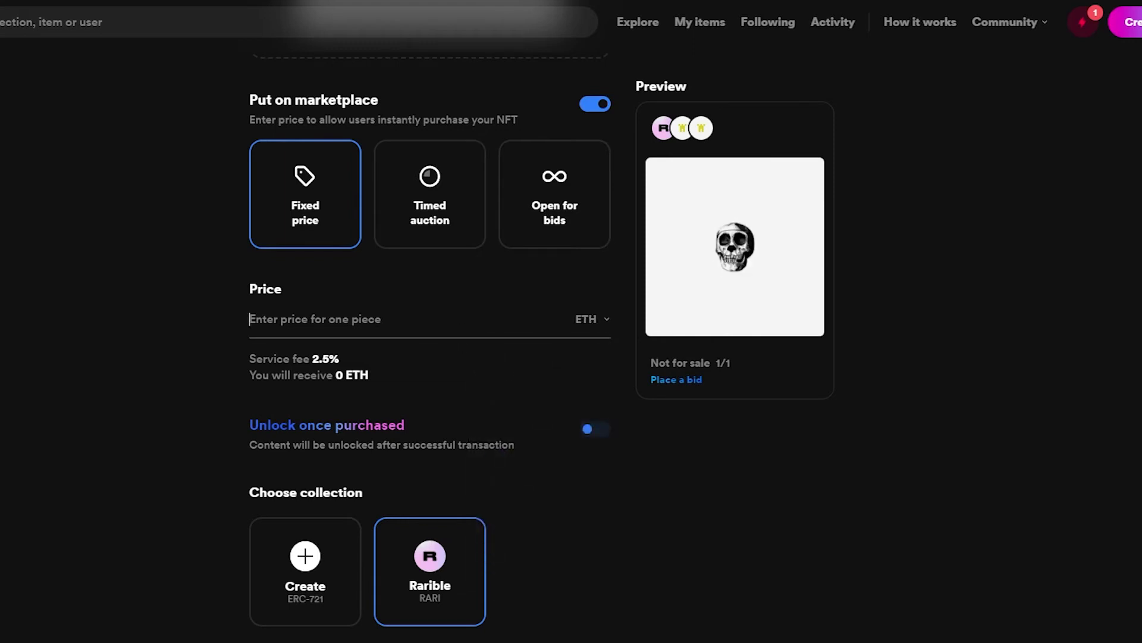
{"action": "type", "text": "00"}
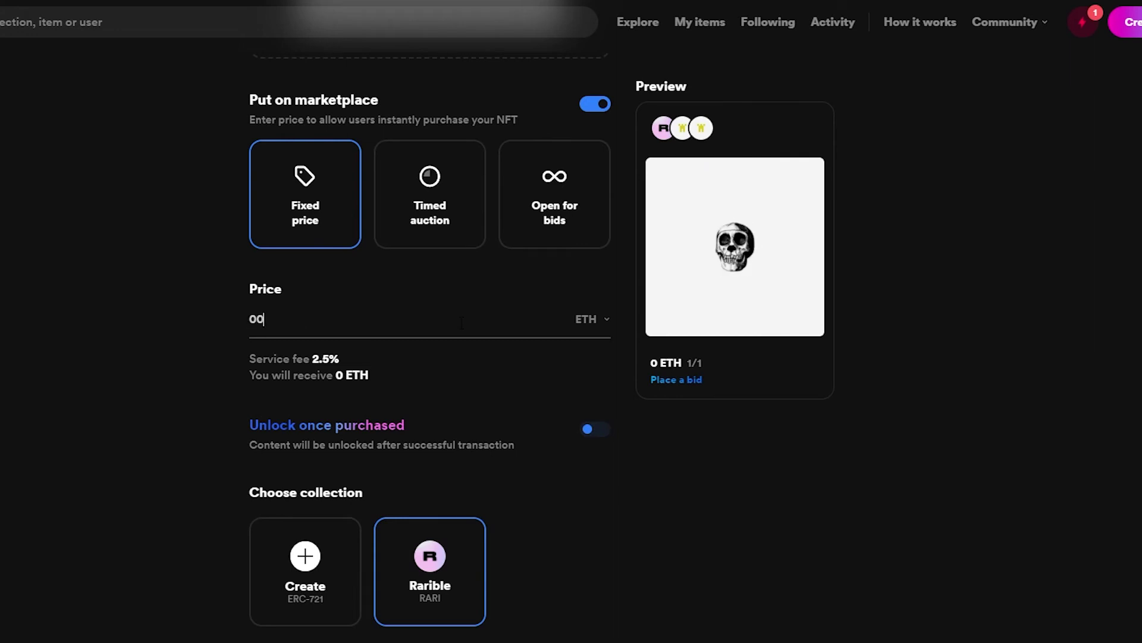
{"action": "type", "text": "05"}
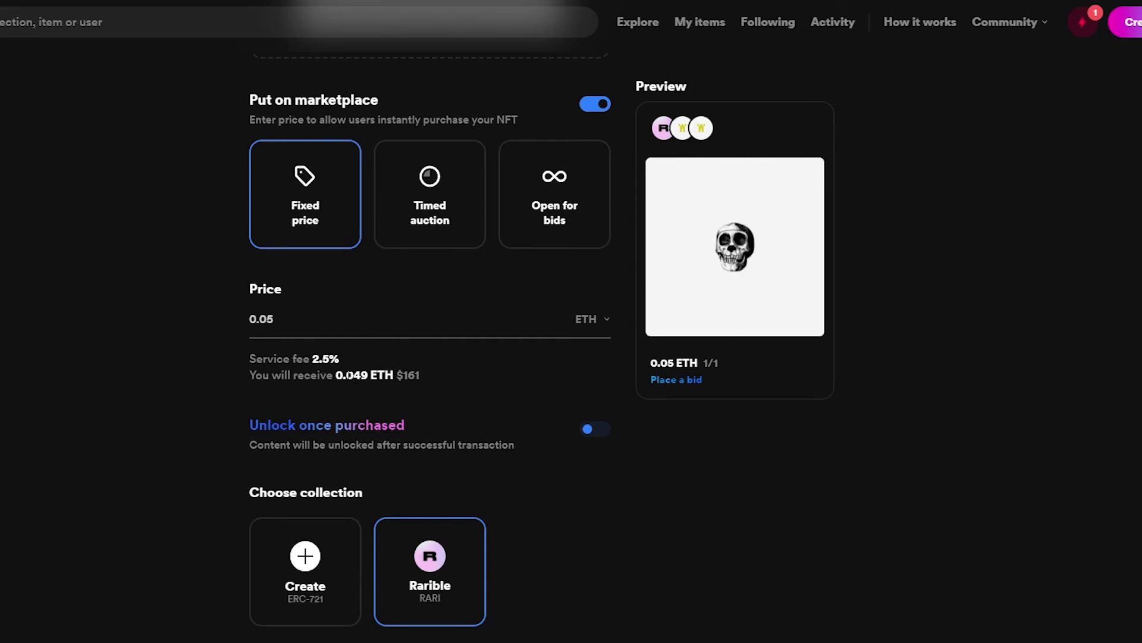
{"action": "left_click_drag", "start_coordinate": [336, 374], "coordinate": [419, 367]}
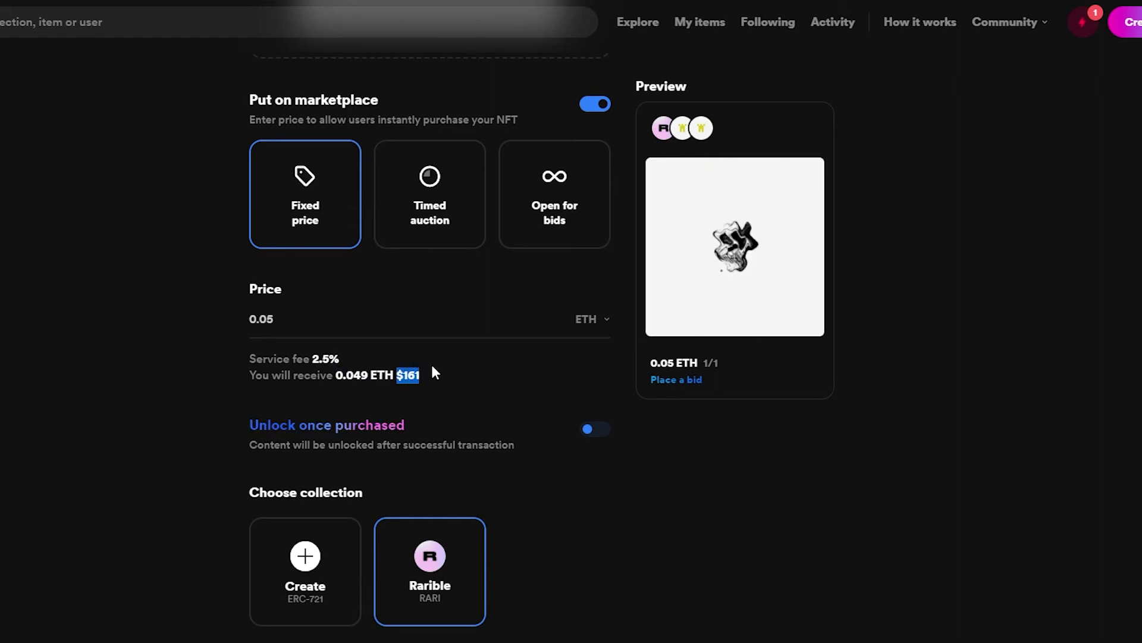
{"action": "left_click", "coordinate": [440, 364]}
{"action": "left_click_drag", "start_coordinate": [403, 375], "coordinate": [415, 374]}
{"action": "left_click", "coordinate": [449, 374]}
{"action": "scroll", "coordinate": [449, 375], "scroll_direction": "up", "scroll_amount": 3}
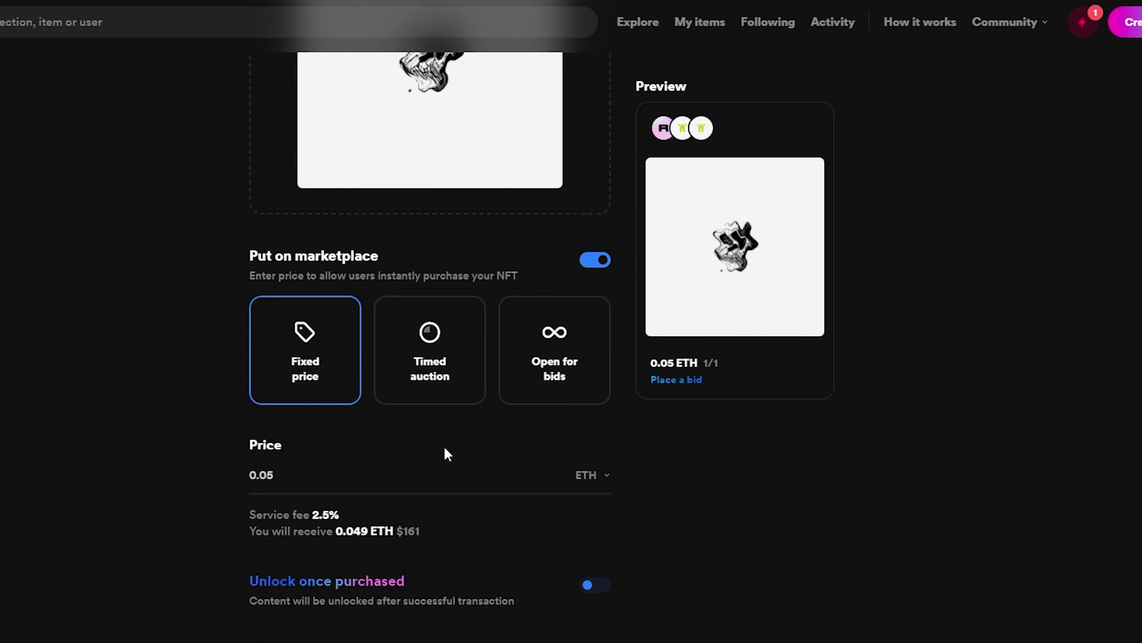
{"action": "scroll", "coordinate": [447, 454], "scroll_direction": "down", "scroll_amount": 4}
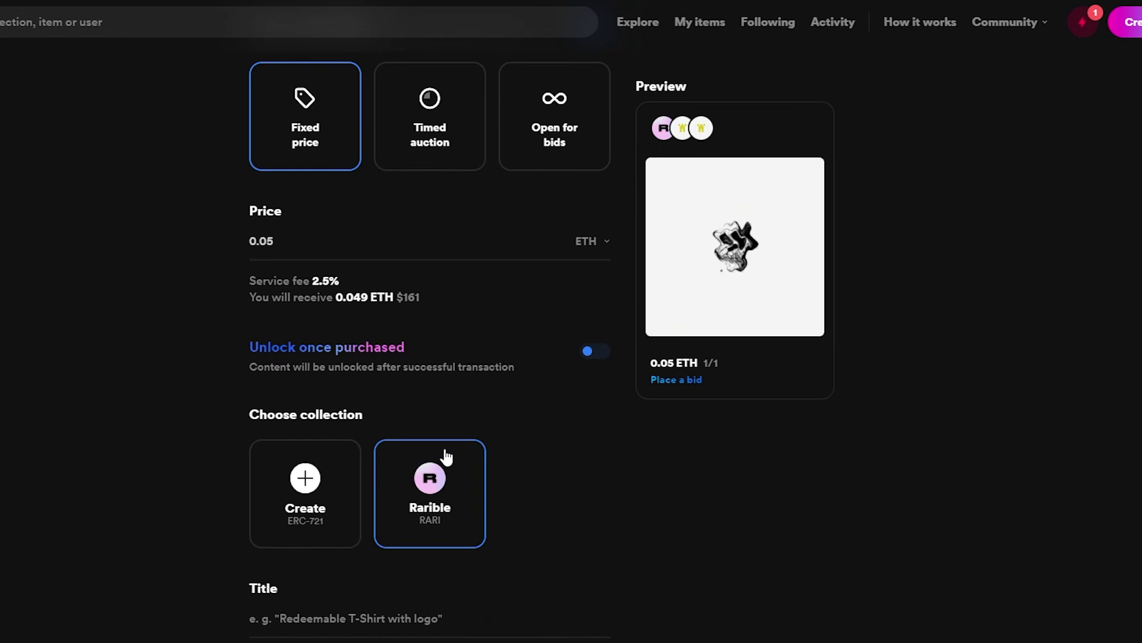
{"action": "scroll", "coordinate": [448, 456], "scroll_direction": "down", "scroll_amount": 1}
{"action": "scroll", "coordinate": [438, 462], "scroll_direction": "up", "scroll_amount": 2}
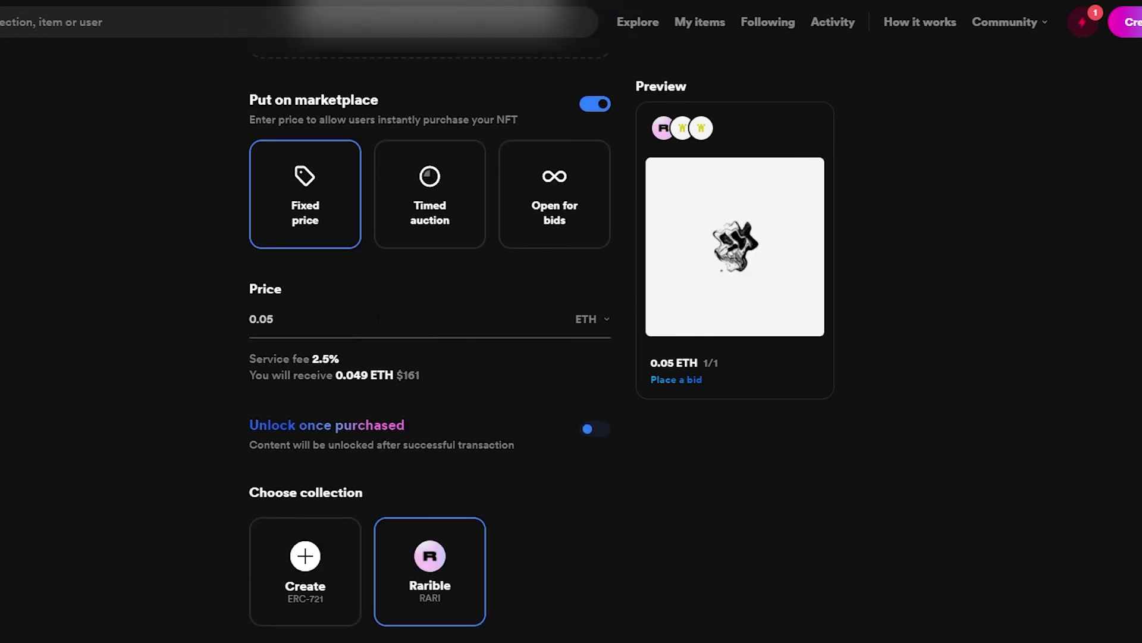
Step: Paste 'distorted white skull' as the NFT title
{"action": "scroll", "coordinate": [360, 369], "scroll_direction": "down", "scroll_amount": 4}
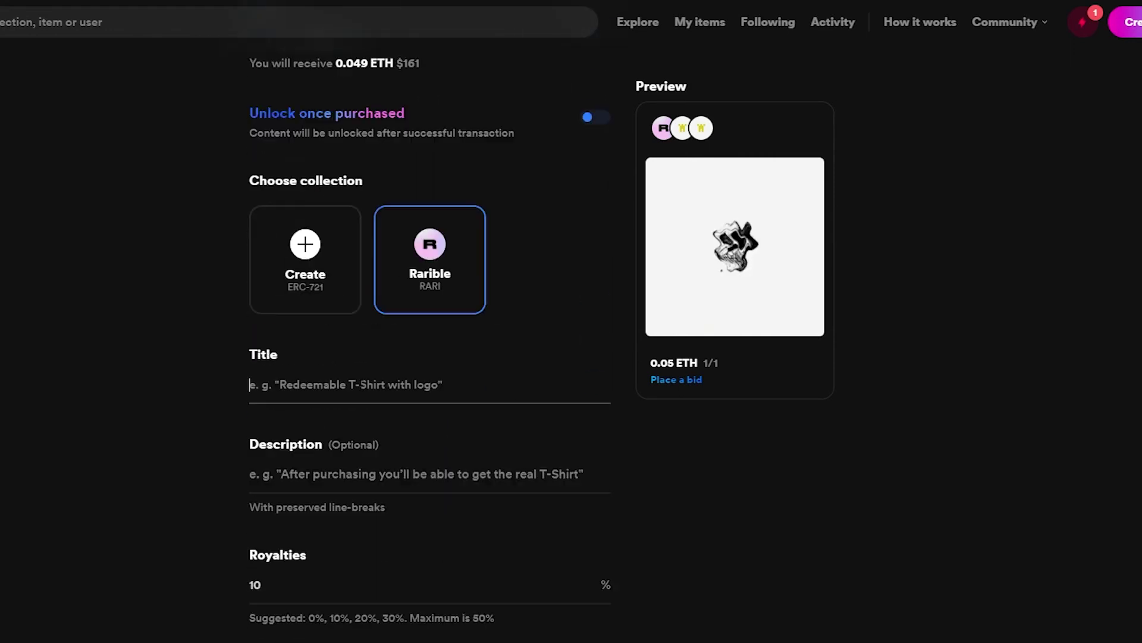
{"action": "left_click", "coordinate": [357, 381]}
{"action": "type", "text": "distorted white skull"}
Step: Enter the description 'It's distorted white skull', leaving royalties at 10%
{"action": "left_click", "coordinate": [393, 467]}
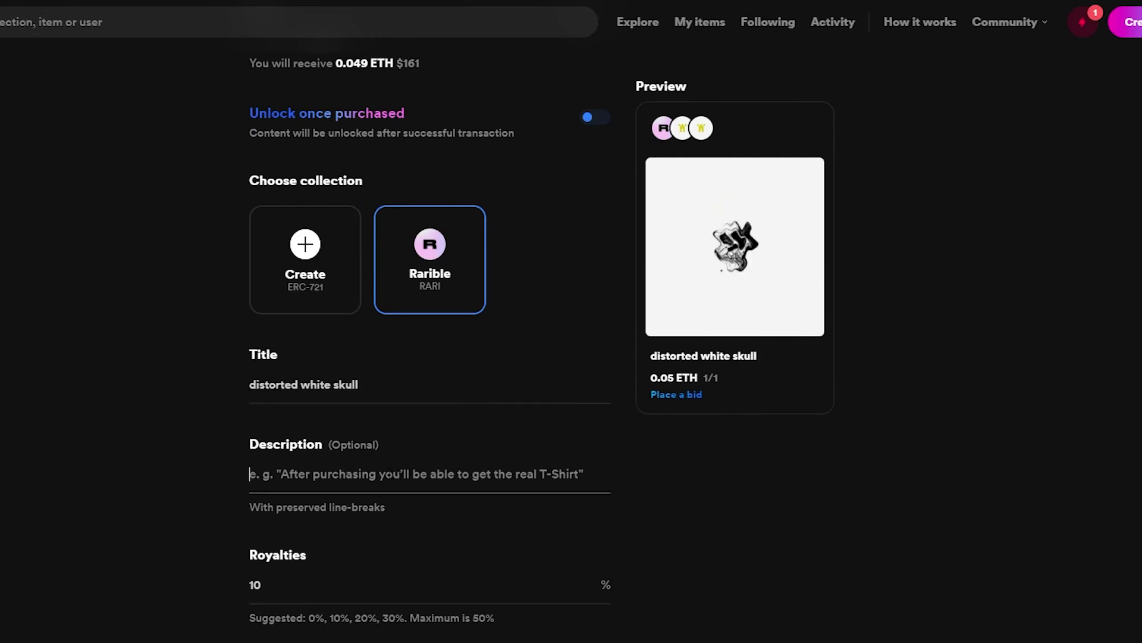
{"action": "type", "text": "It's distorted white skull"}
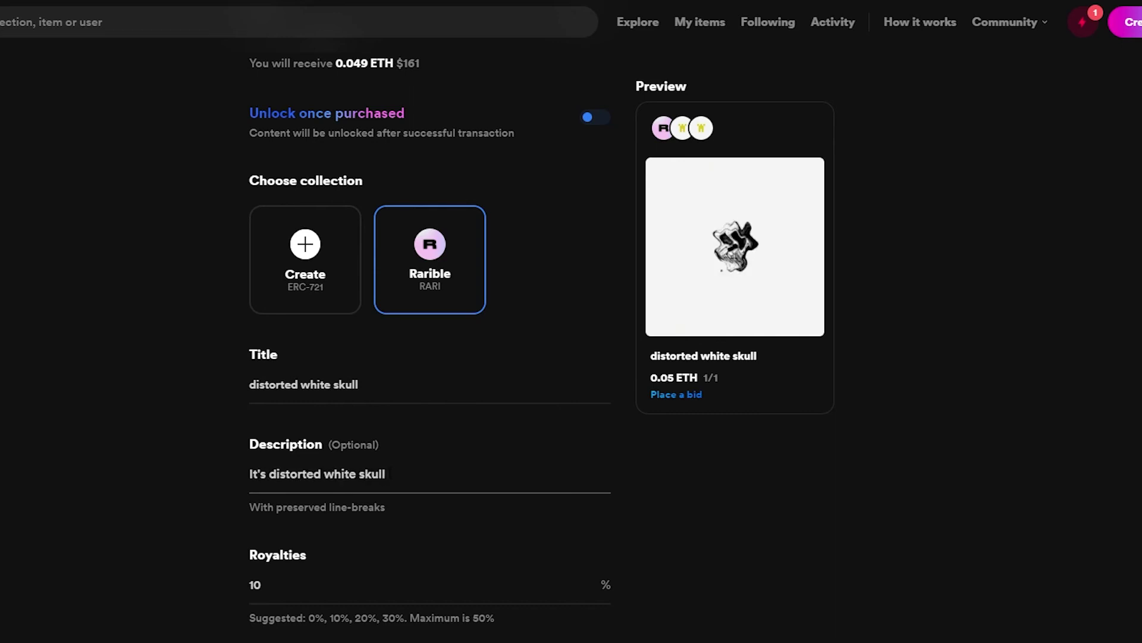
{"action": "scroll", "coordinate": [847, 470], "scroll_direction": "down", "scroll_amount": 1}
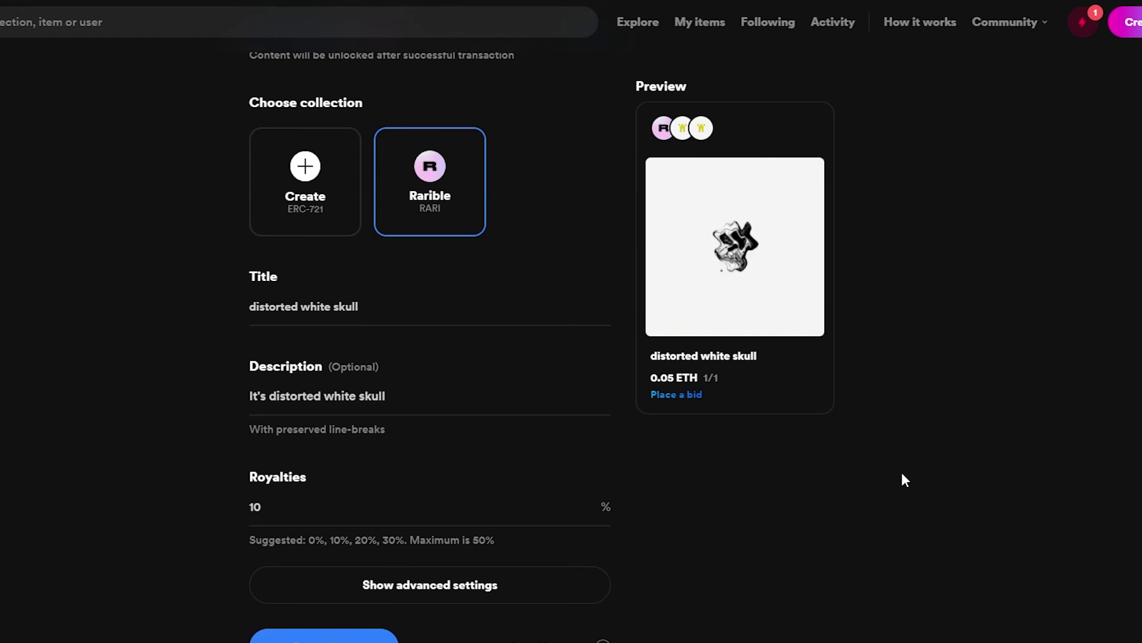
{"action": "scroll", "coordinate": [902, 474], "scroll_direction": "down", "scroll_amount": 3}
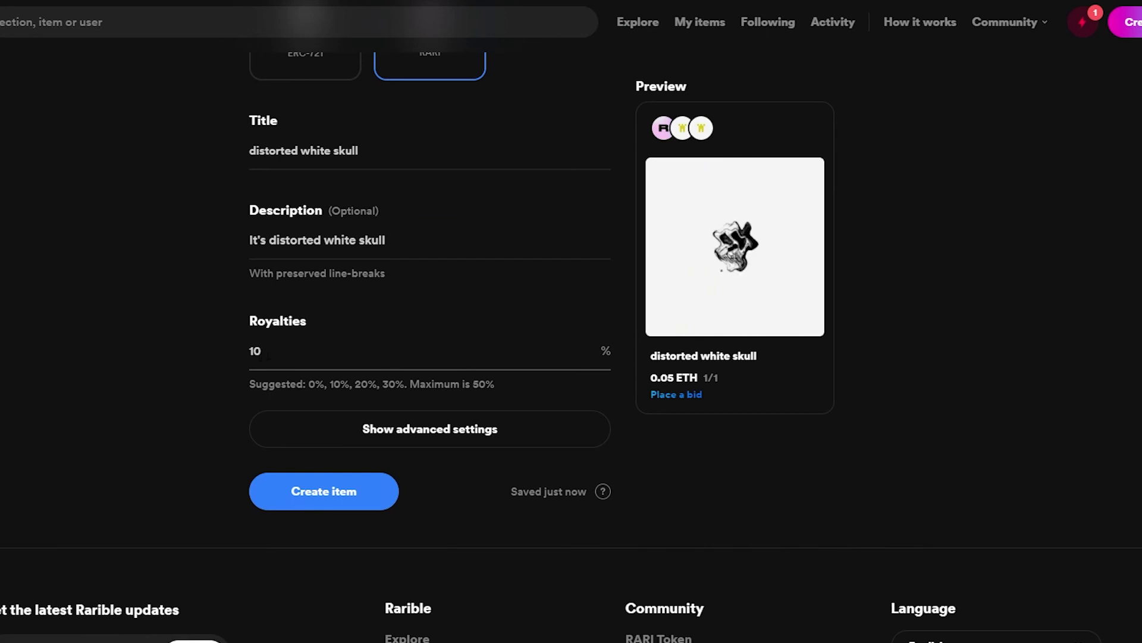
{"action": "left_click", "coordinate": [197, 373]}
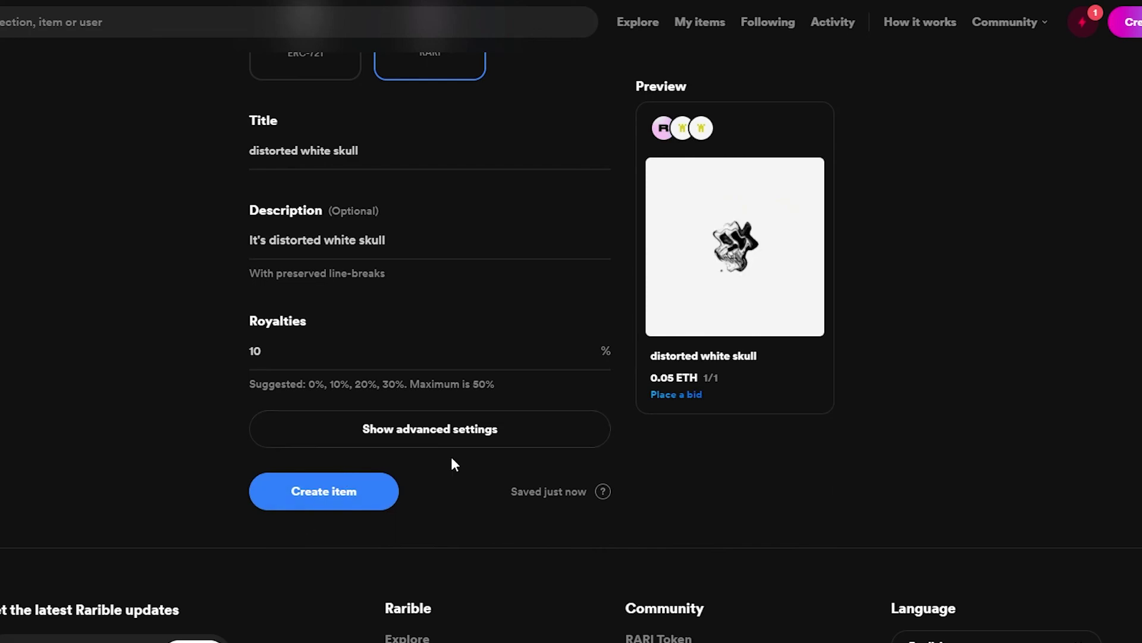
Step: Create the skull item to start minting, and review MetaMask's 0.01706 ETH (about $56.51) gas fee
{"action": "scroll", "coordinate": [451, 456], "scroll_direction": "up", "scroll_amount": 1}
{"action": "scroll", "coordinate": [451, 456], "scroll_direction": "down", "scroll_amount": 2}
{"action": "scroll", "coordinate": [409, 375], "scroll_direction": "up", "scroll_amount": 10}
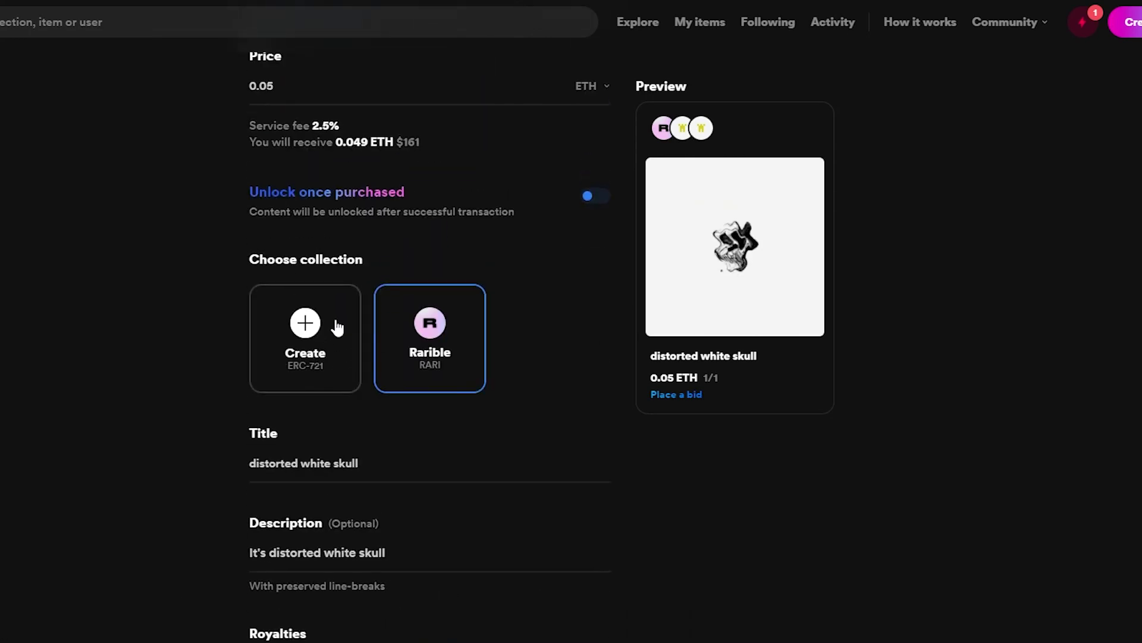
{"action": "scroll", "coordinate": [337, 326], "scroll_direction": "down", "scroll_amount": 1}
{"action": "scroll", "coordinate": [336, 326], "scroll_direction": "down", "scroll_amount": 10}
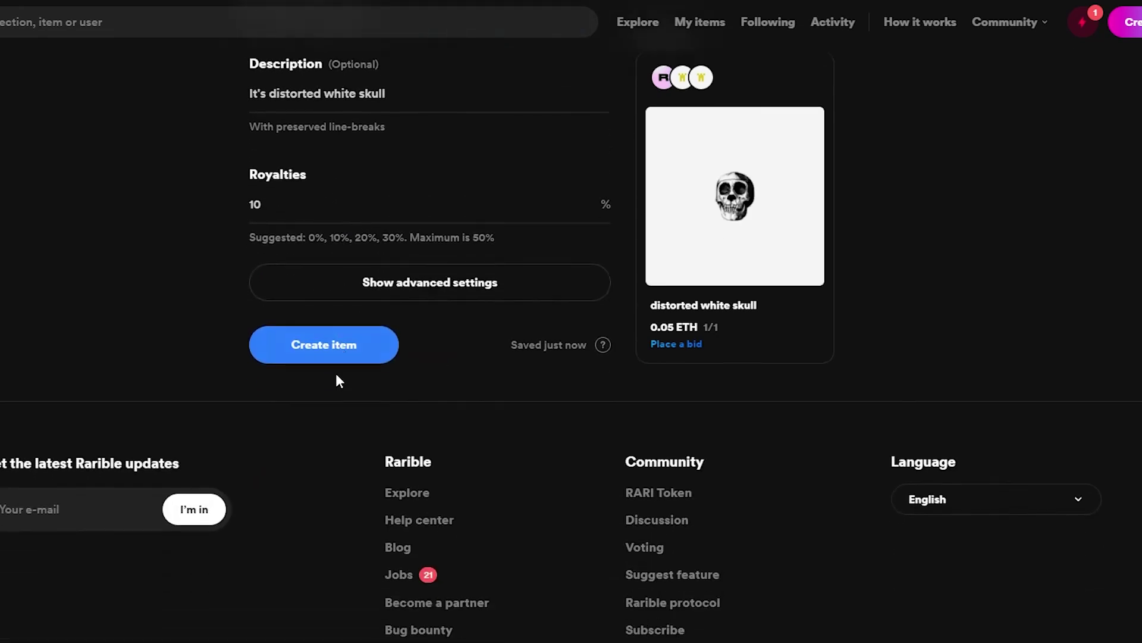
{"action": "left_click", "coordinate": [332, 343]}
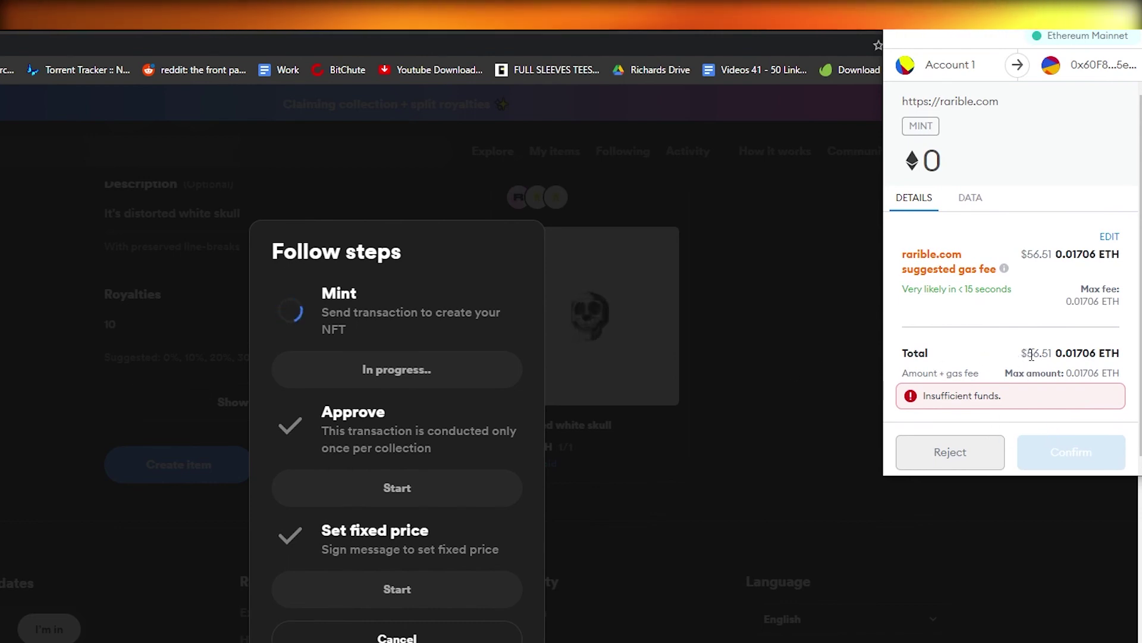
{"action": "left_click_drag", "start_coordinate": [1028, 354], "coordinate": [1050, 354]}
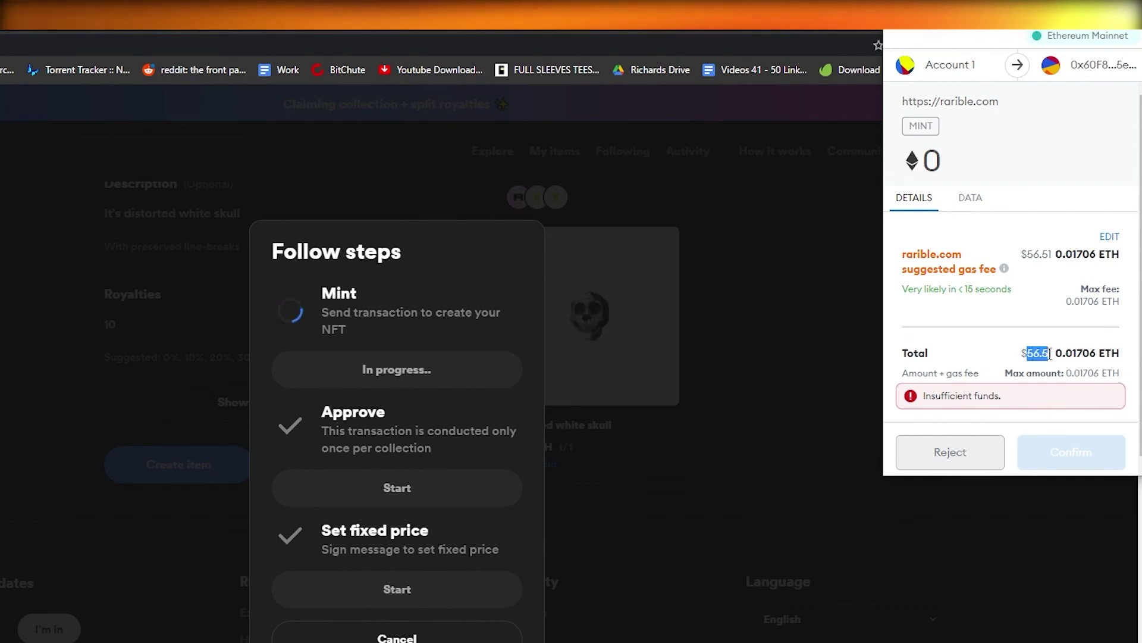
{"action": "left_click", "coordinate": [1001, 364]}
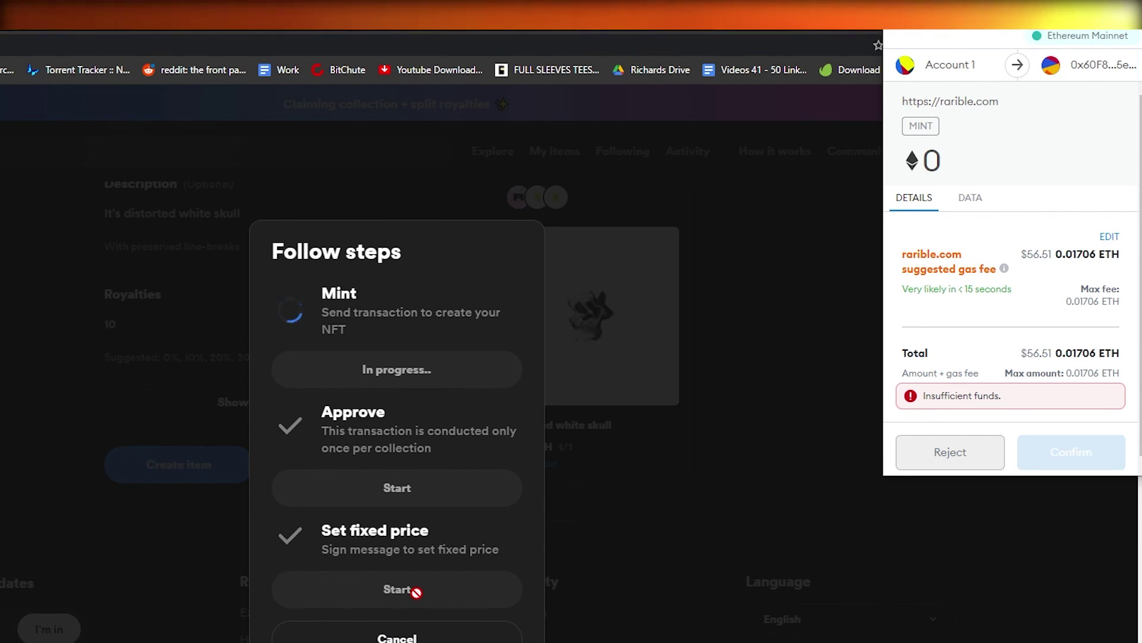
Step: Reject the mint transaction in MetaMask and cancel the Follow steps dialog
{"action": "left_click", "coordinate": [900, 459]}
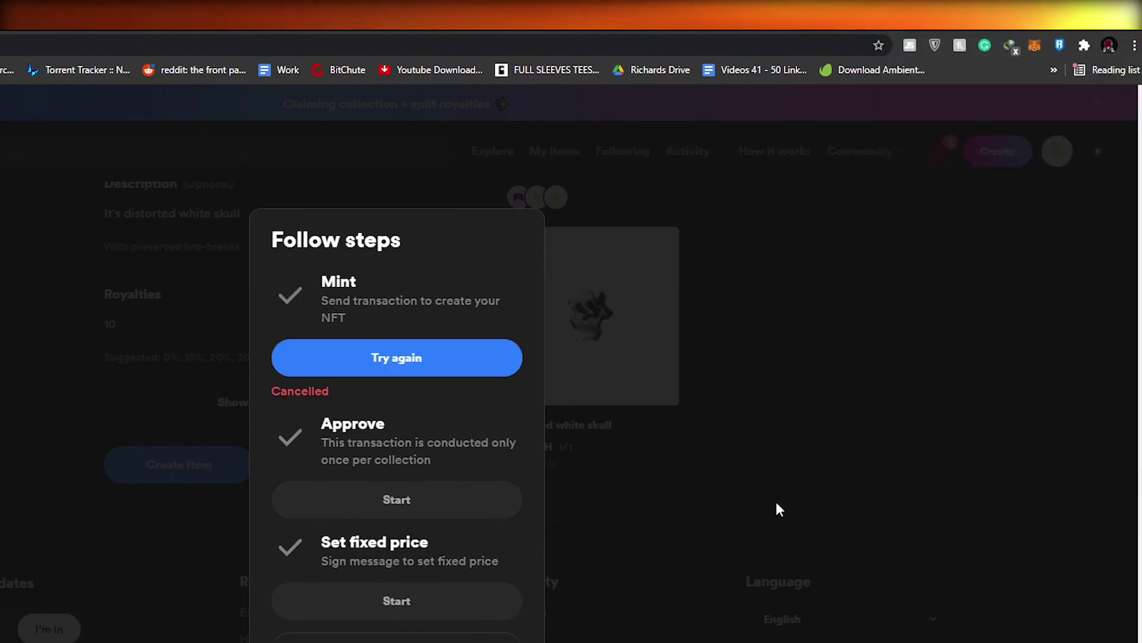
{"action": "left_click", "coordinate": [478, 550]}
{"action": "scroll", "coordinate": [488, 537], "scroll_direction": "up", "scroll_amount": 10}
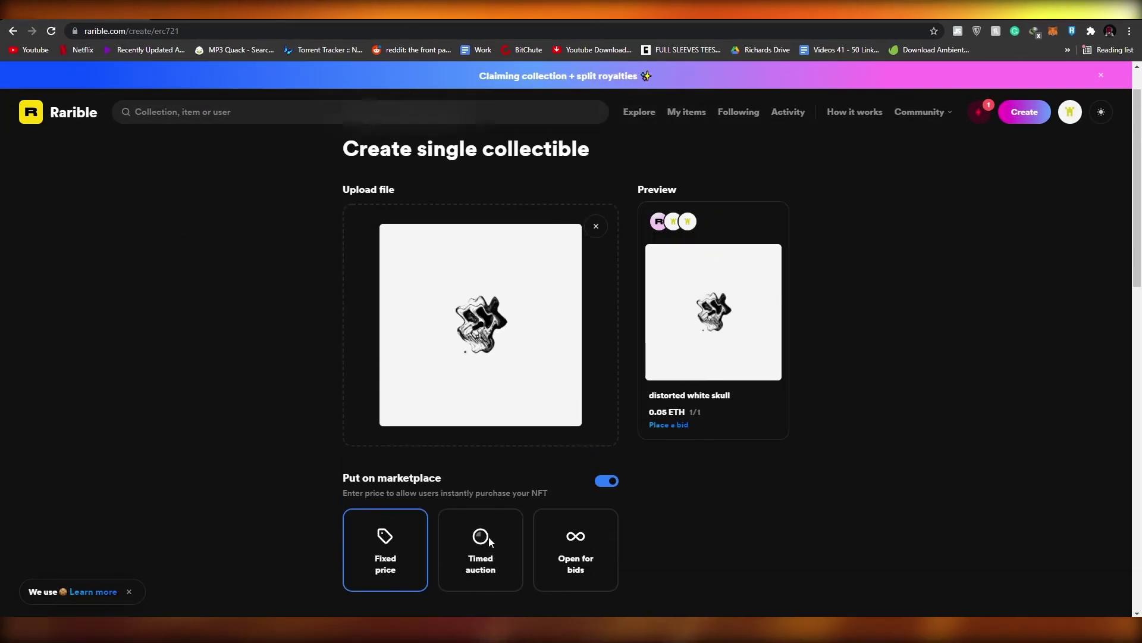
{"action": "scroll", "coordinate": [488, 537], "scroll_direction": "down", "scroll_amount": 1}
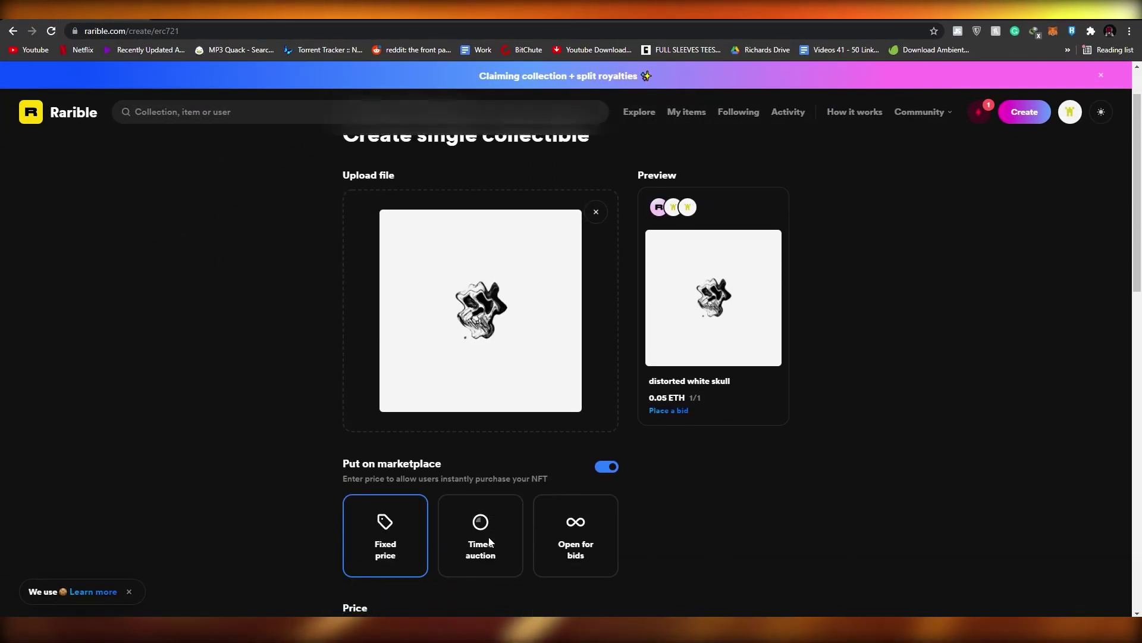
{"action": "scroll", "coordinate": [488, 537], "scroll_direction": "up", "scroll_amount": 1}
{"action": "scroll", "coordinate": [488, 536], "scroll_direction": "down", "scroll_amount": 1}
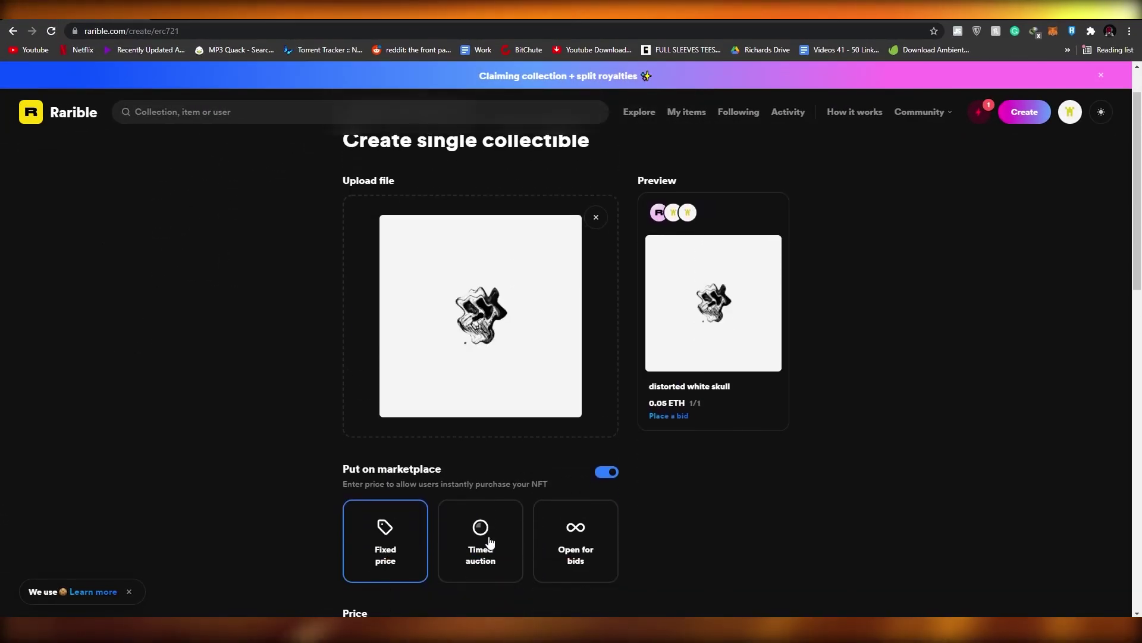